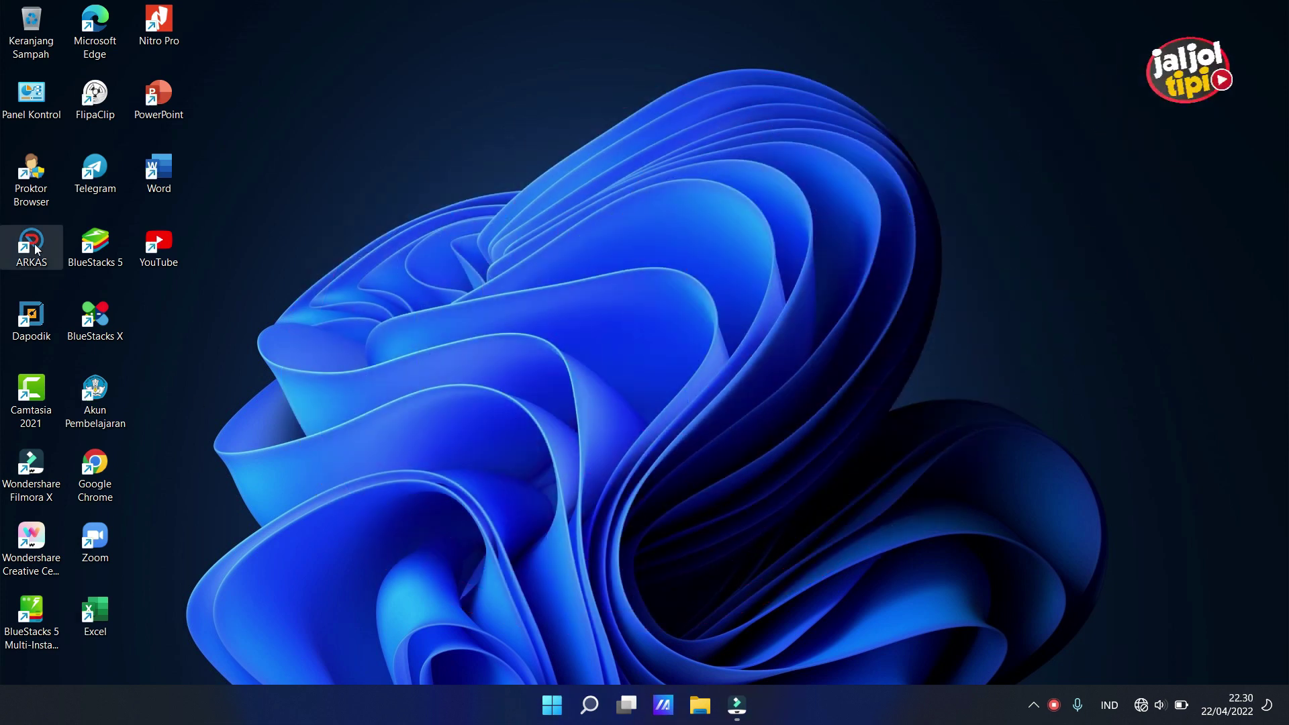
Launch ARKAS and open the Kertas Kerja budget worksheet for the BOS Reguler fund source
{"action": "double_click", "coordinate": [36, 248]}
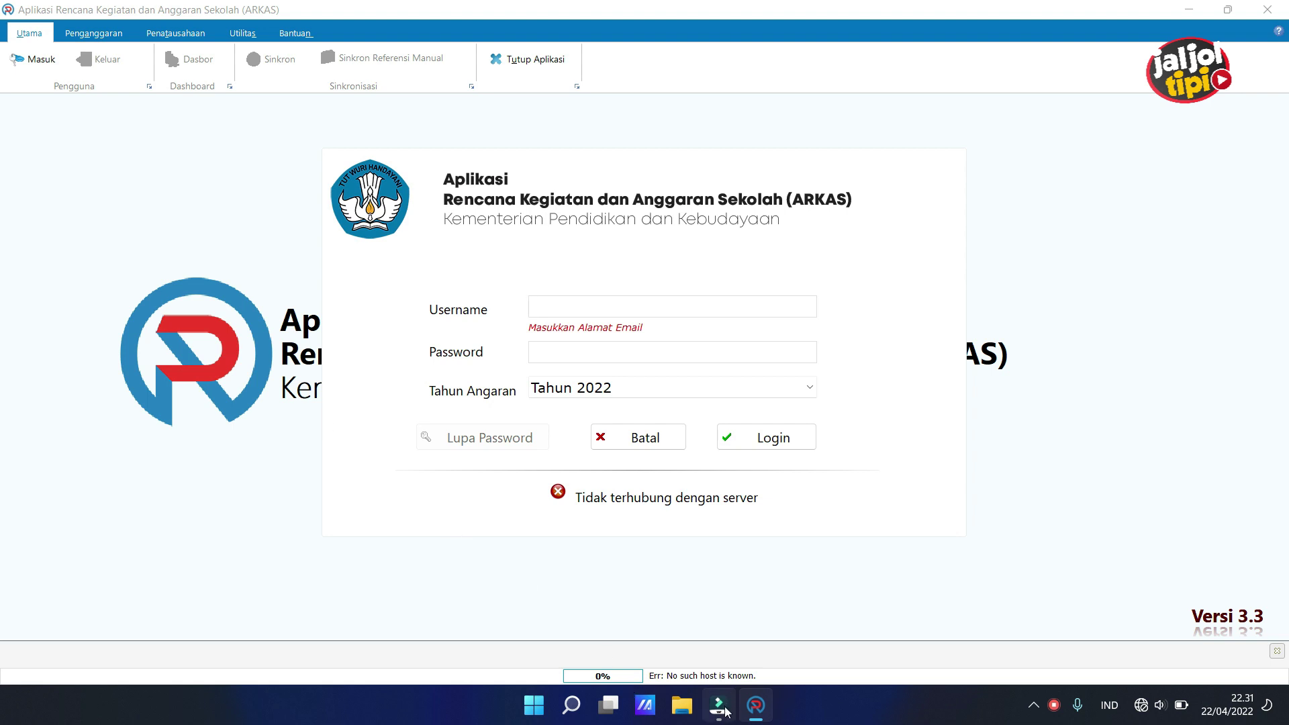
{"action": "right_click", "coordinate": [1055, 706]}
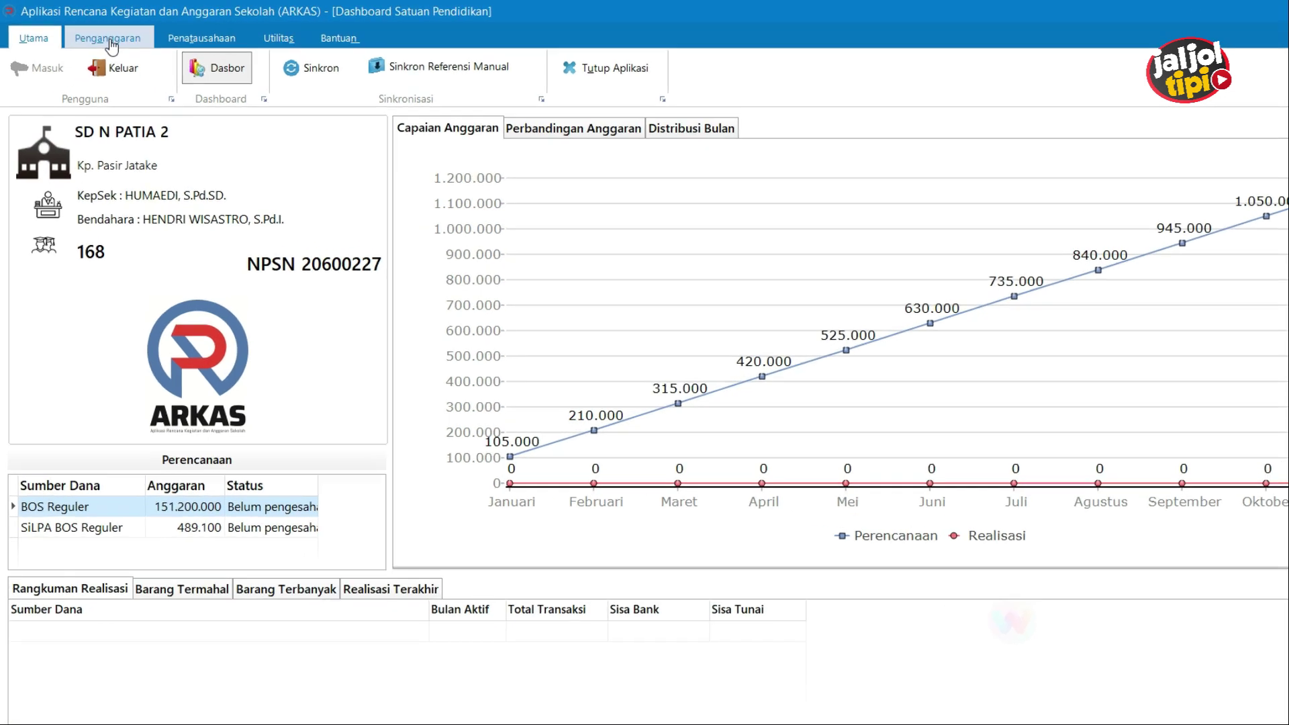
{"action": "left_click", "coordinate": [110, 41]}
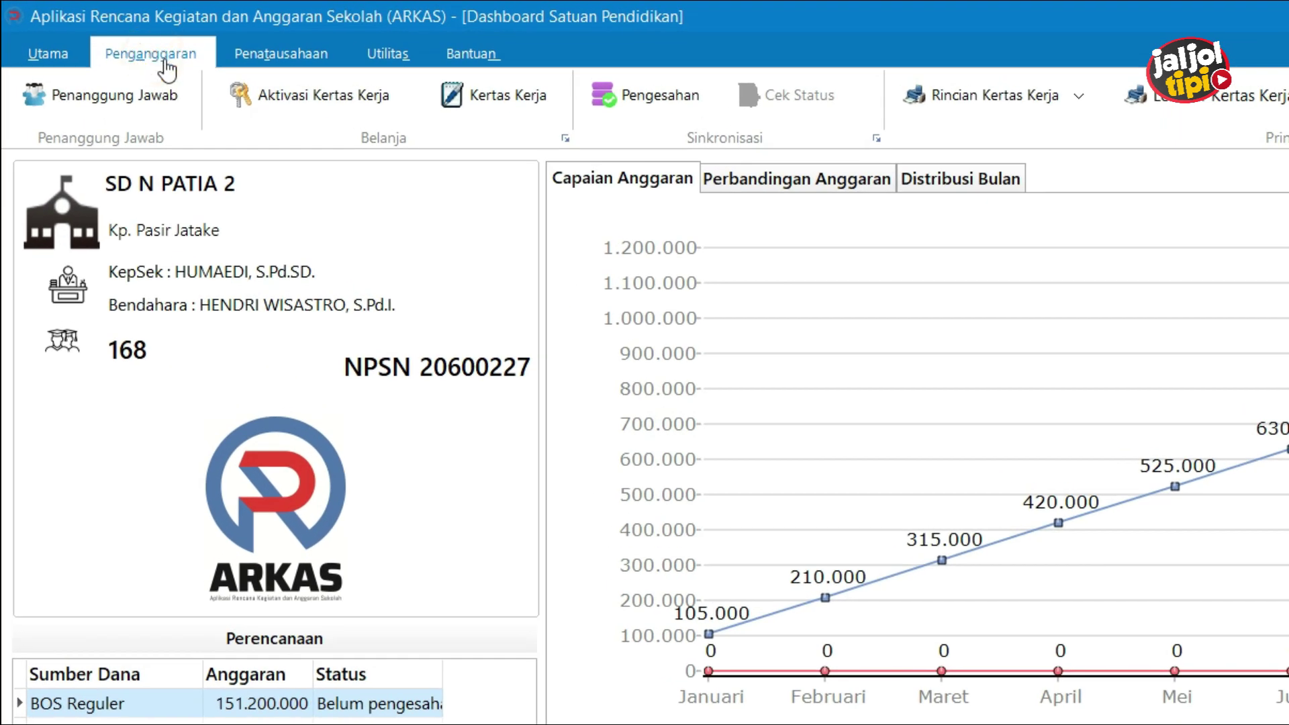
{"action": "left_click", "coordinate": [480, 106]}
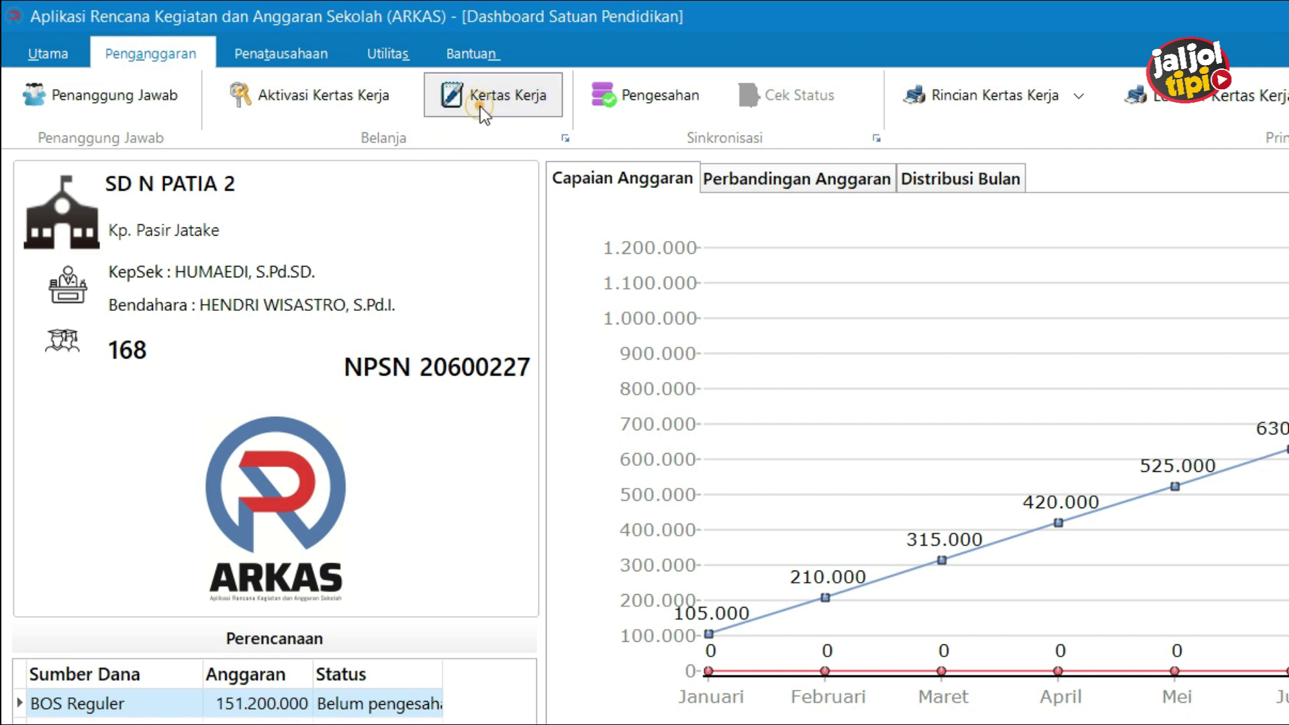
{"action": "left_click", "coordinate": [1142, 124]}
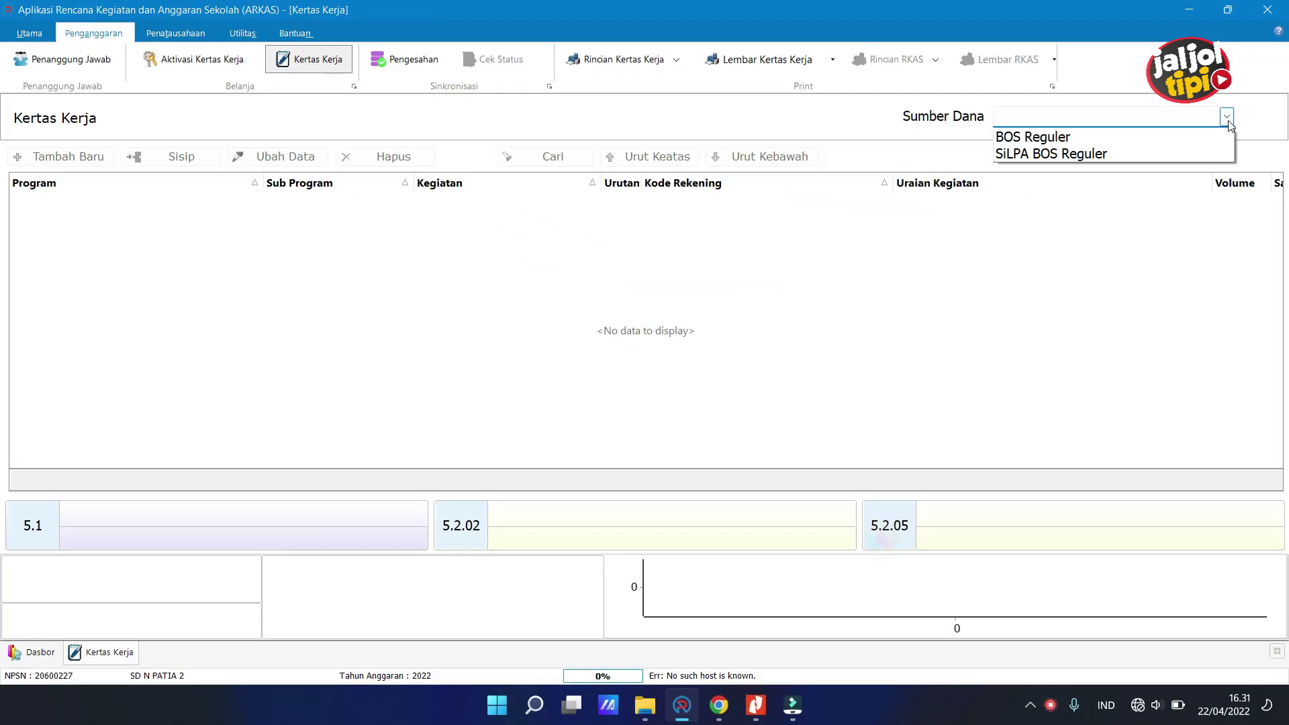
{"action": "left_click", "coordinate": [1064, 138]}
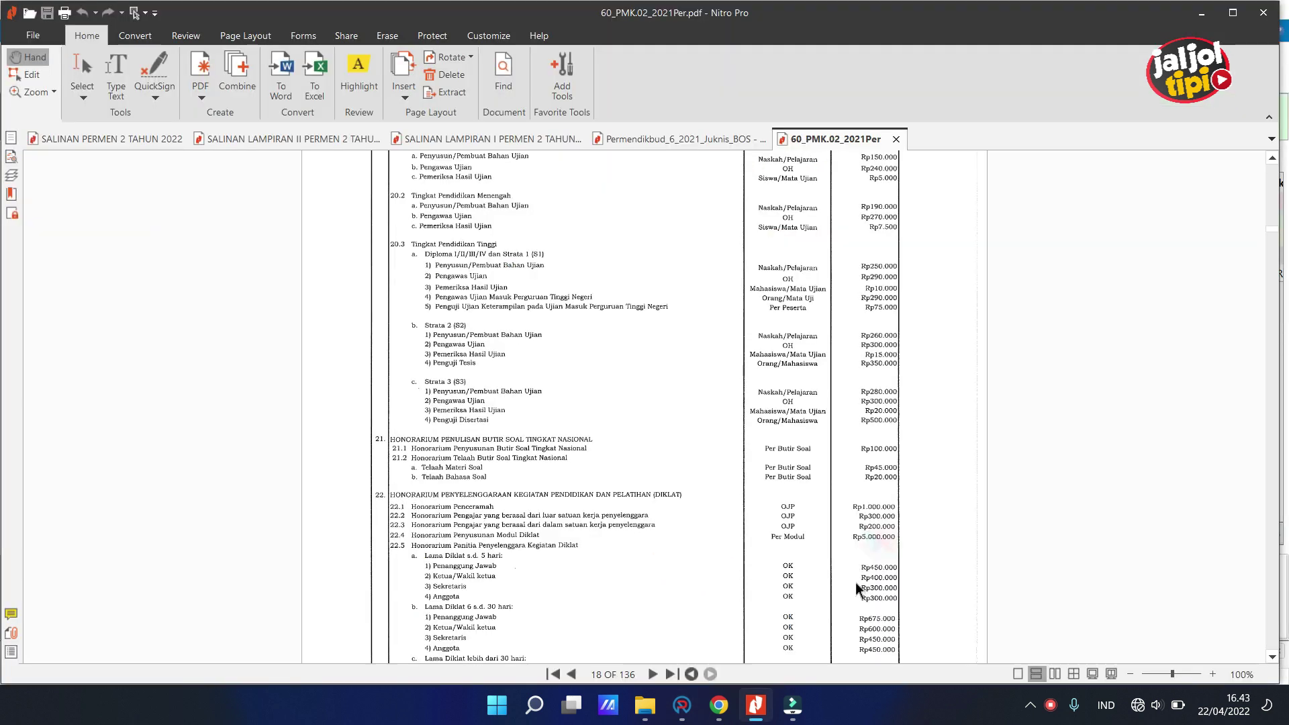
Switch to Nitro Pro and look through the official travel allowance and lodging cost tables in 60_PMK.02_2021Per.pdf
{"action": "left_click", "coordinate": [1014, 351]}
{"action": "scroll", "coordinate": [1013, 352], "scroll_direction": "up", "scroll_amount": 10}
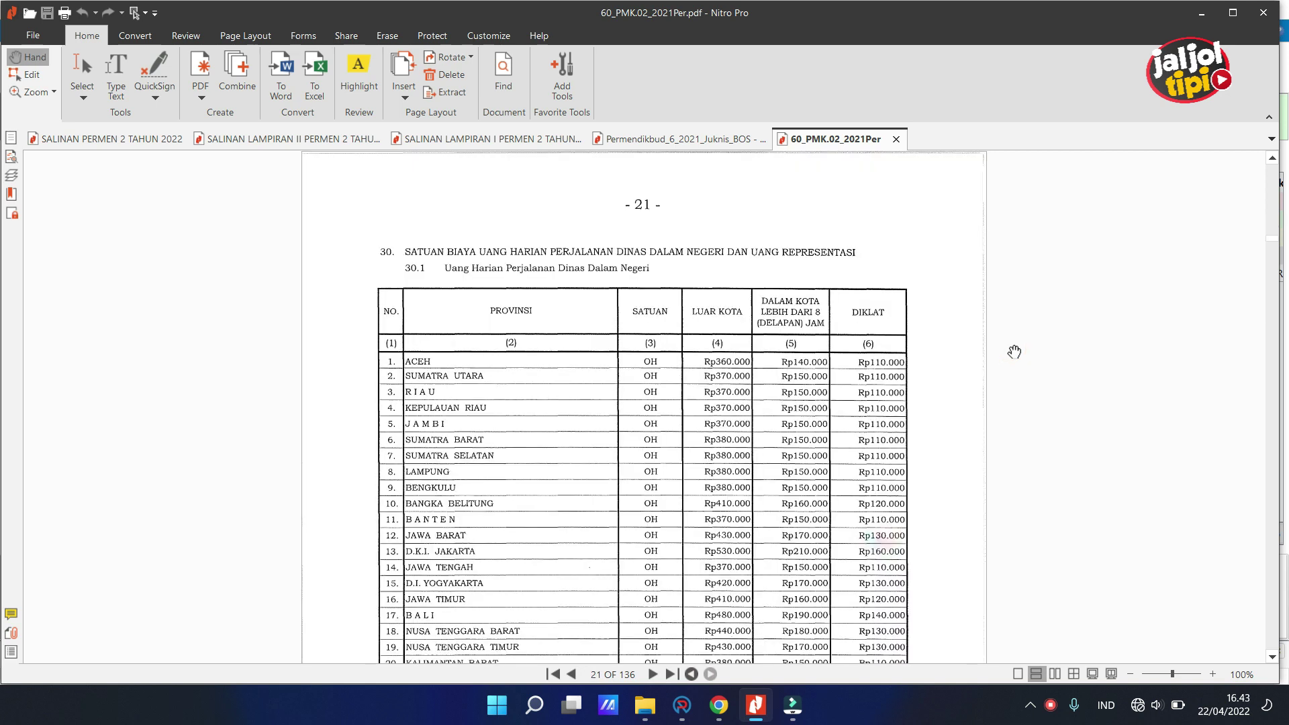
{"action": "scroll", "coordinate": [1014, 351], "scroll_direction": "down", "scroll_amount": 1}
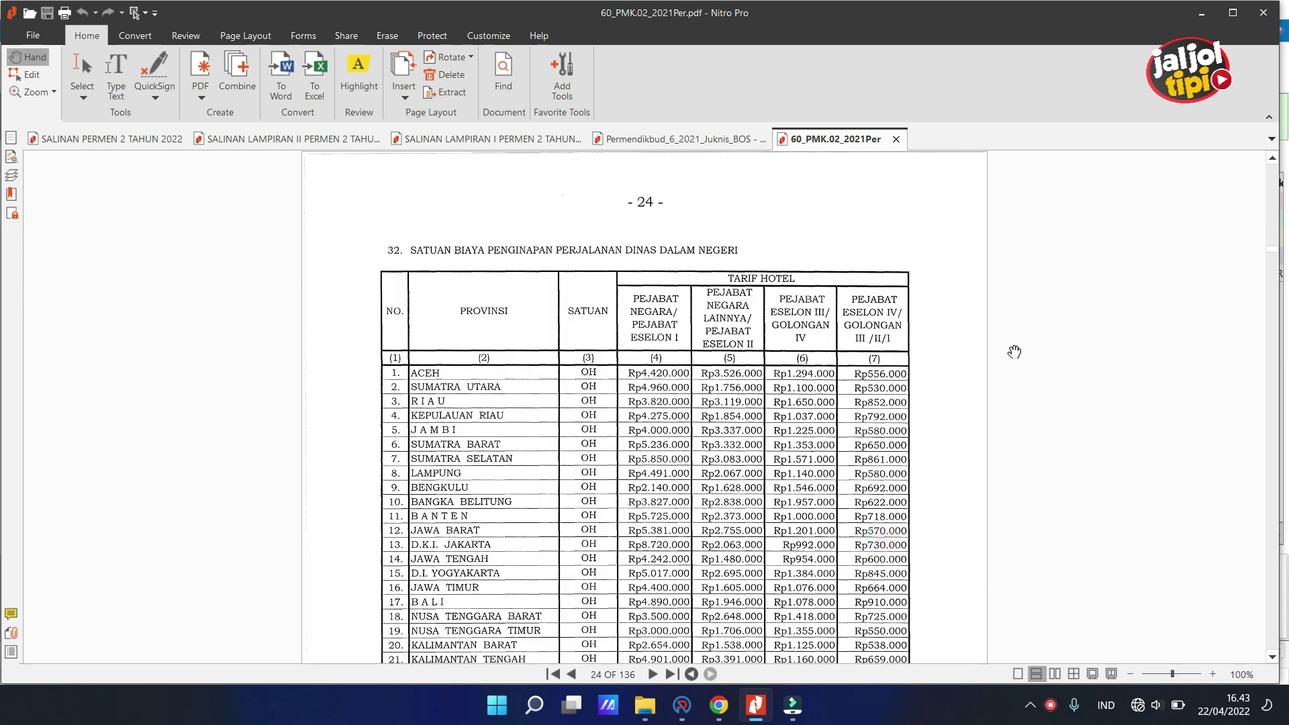
{"action": "key", "text": "Left"}
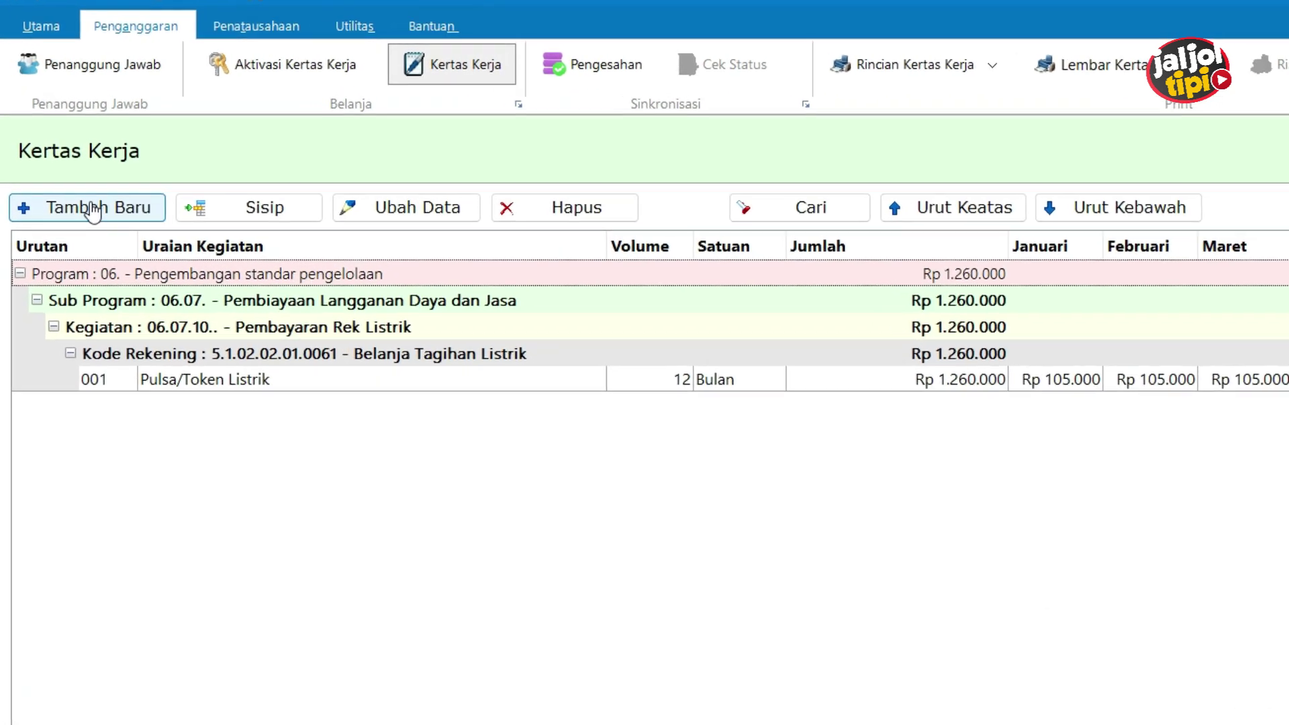
In ARKAS, add a new worksheet entry with activity 07.05.68, Biaya transportasi dalam rangka mengambil dana BOS di bank/kantor pos
{"action": "left_click", "coordinate": [80, 213]}
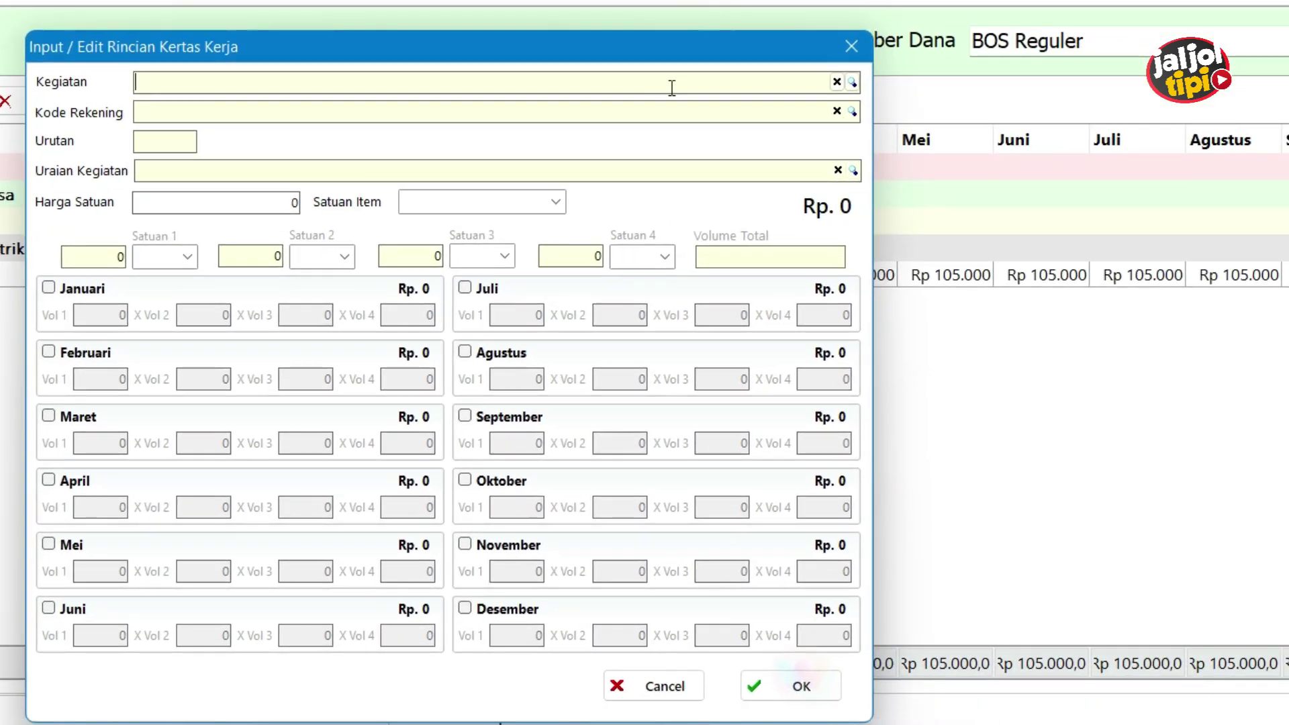
{"action": "left_click", "coordinate": [852, 82]}
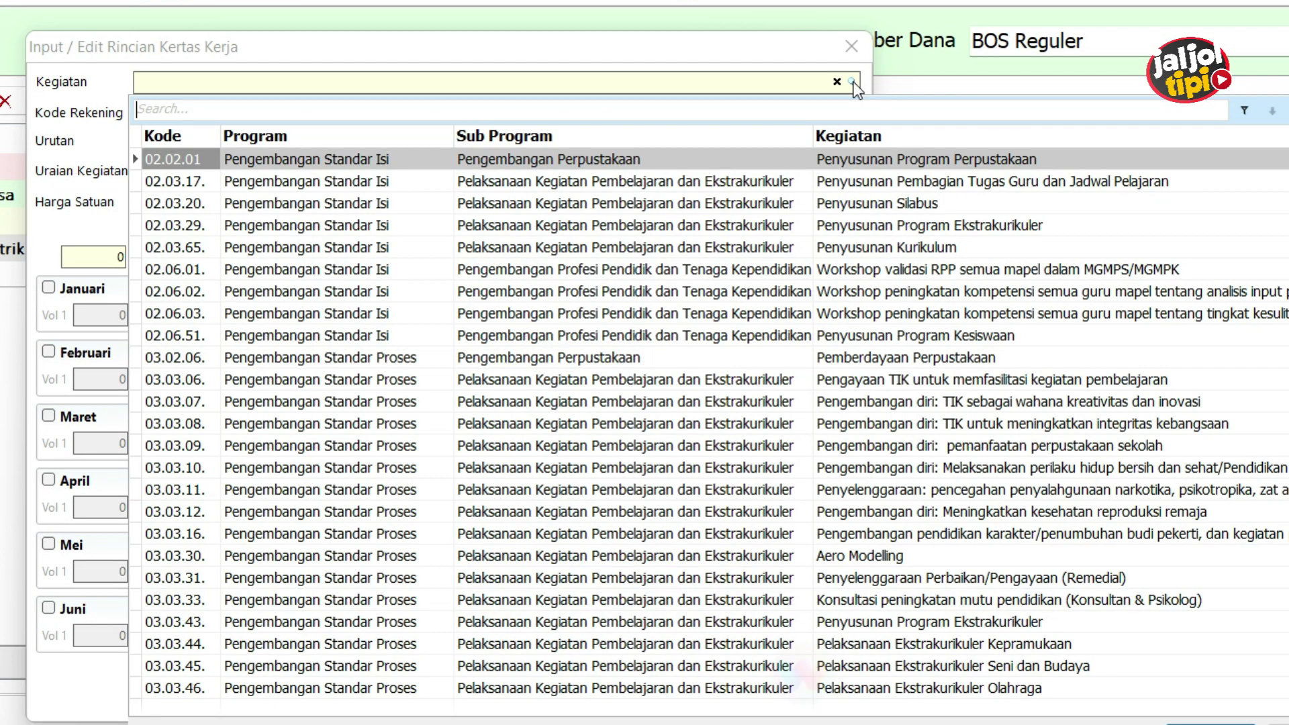
{"action": "type", "text": "tra"}
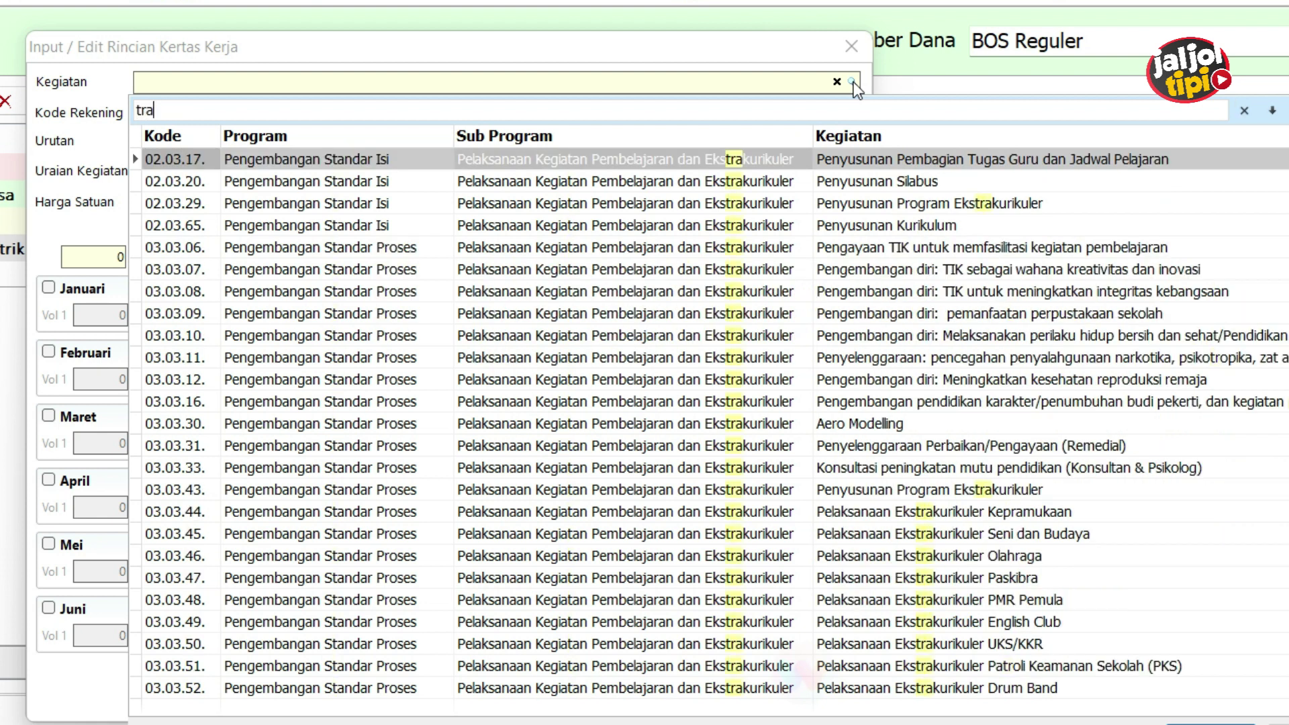
{"action": "type", "text": "nsport"}
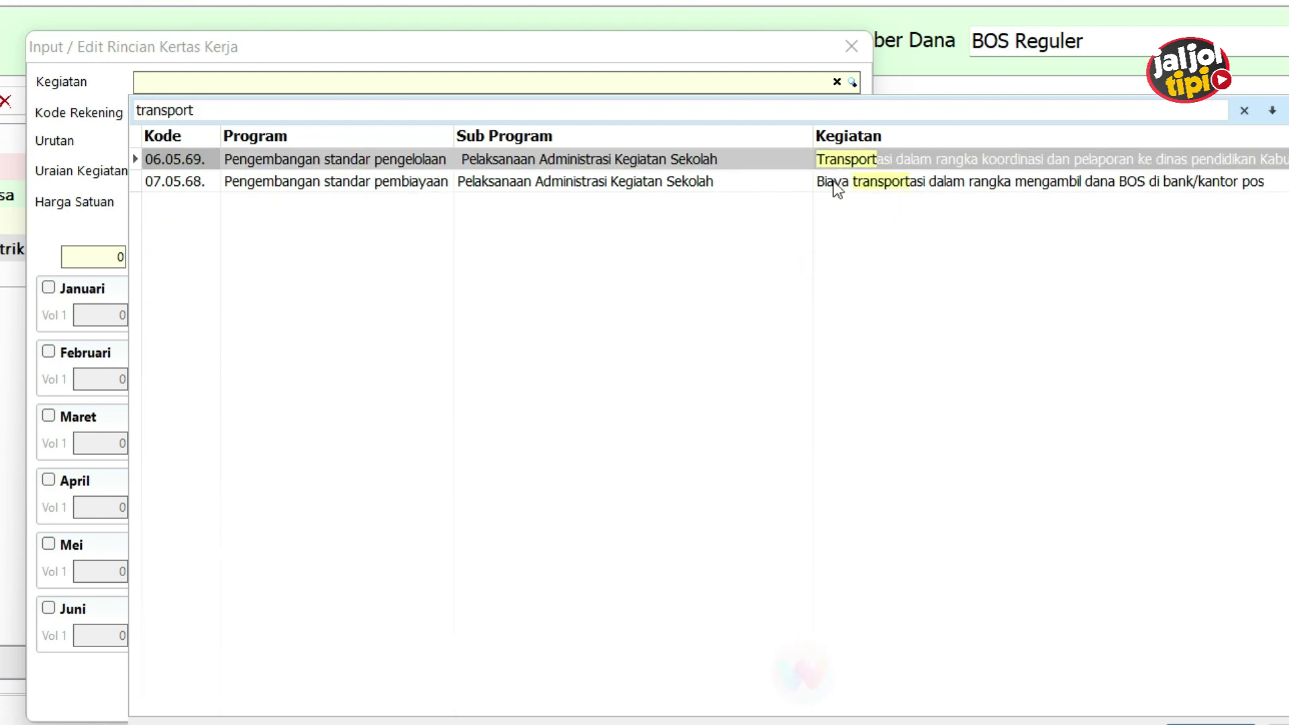
{"action": "left_click", "coordinate": [820, 165]}
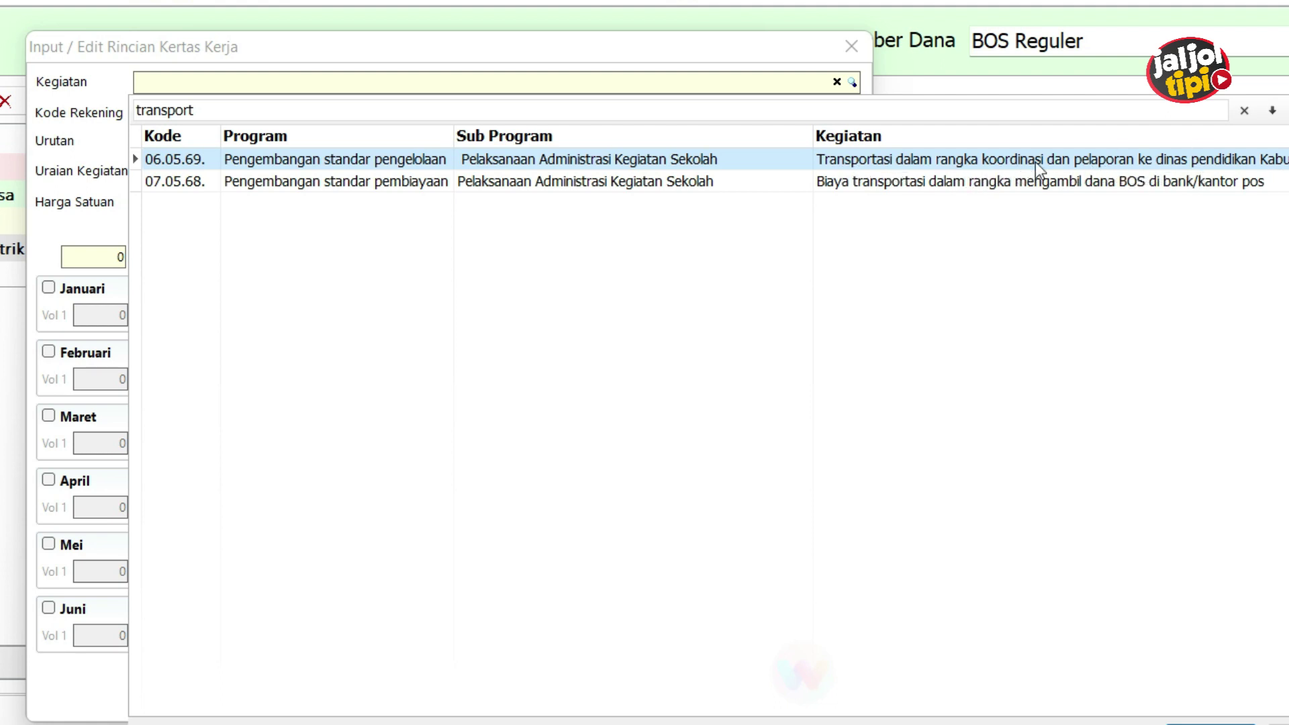
{"action": "left_click", "coordinate": [844, 197]}
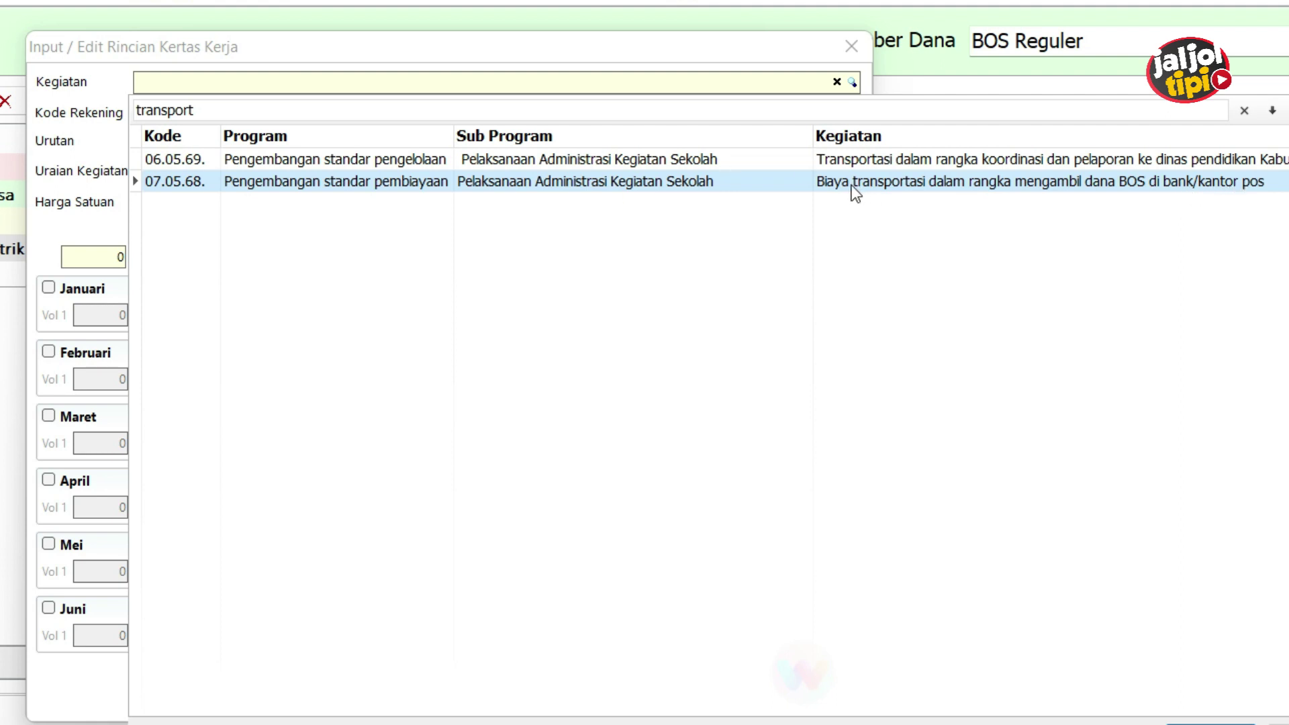
{"action": "left_click", "coordinate": [905, 183]}
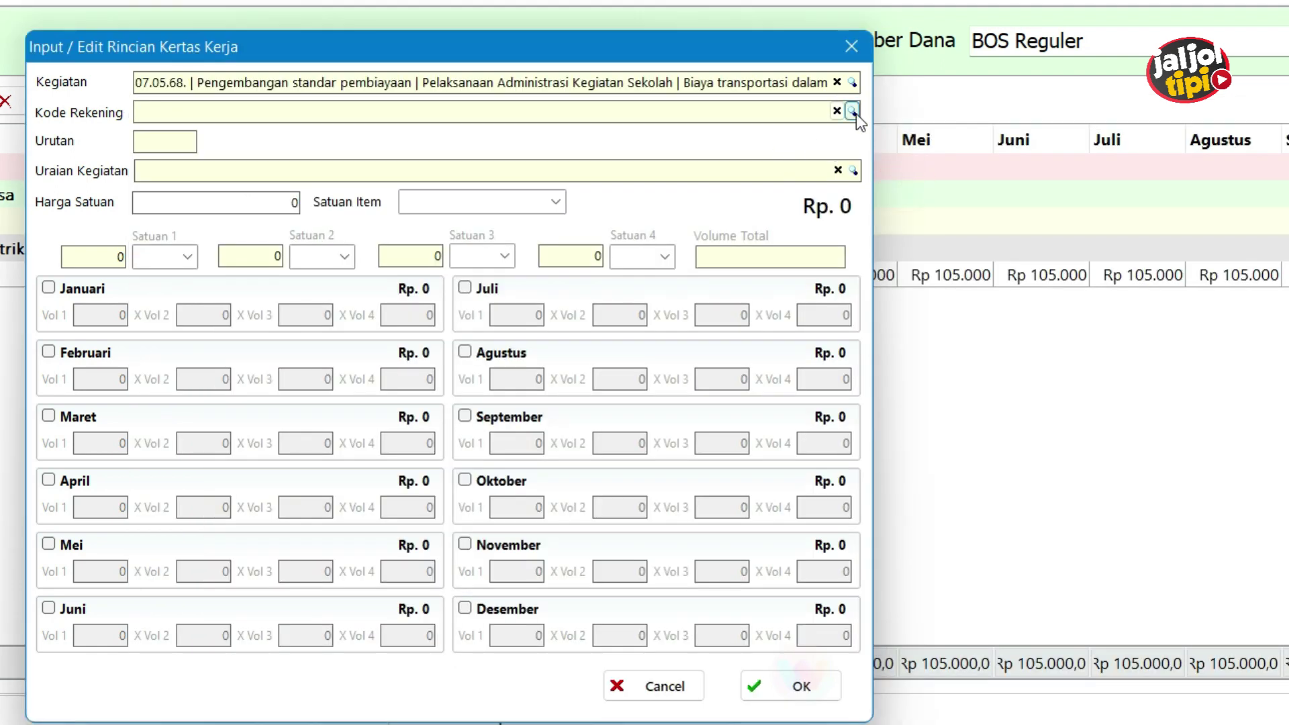
{"action": "left_click_drag", "start_coordinate": [741, 84], "coordinate": [827, 86]}
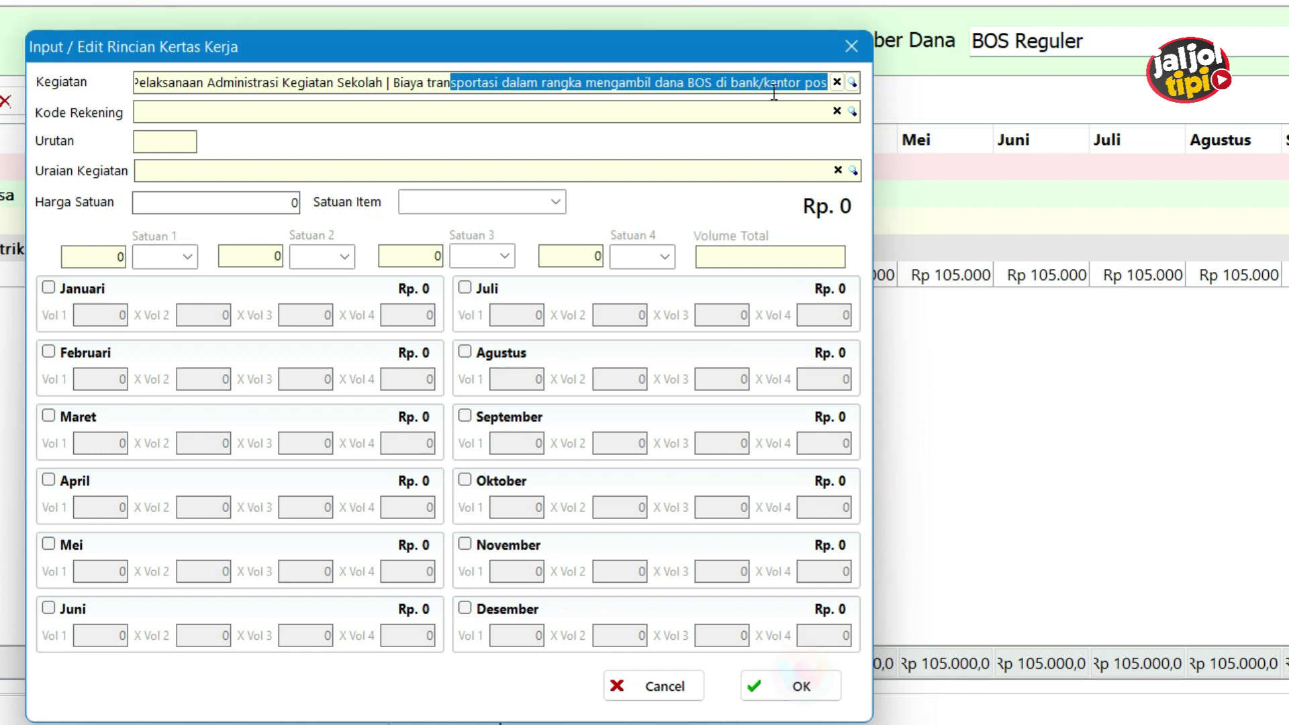
Search the account codes for "perjalanan dinas" and assign 5.1.02.04.01.0003, Belanja Perjalanan Dinas Dalam Kota / Dalam Daerah
{"action": "left_click", "coordinate": [812, 115]}
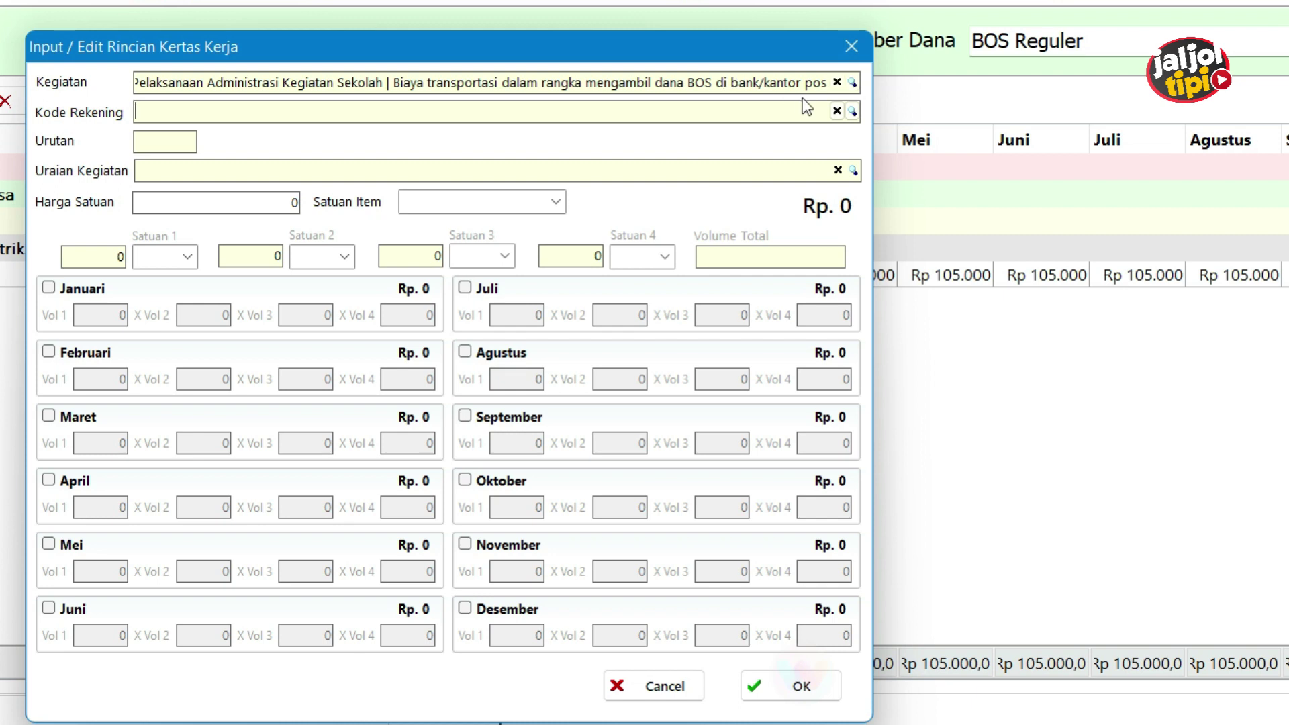
{"action": "left_click", "coordinate": [853, 110]}
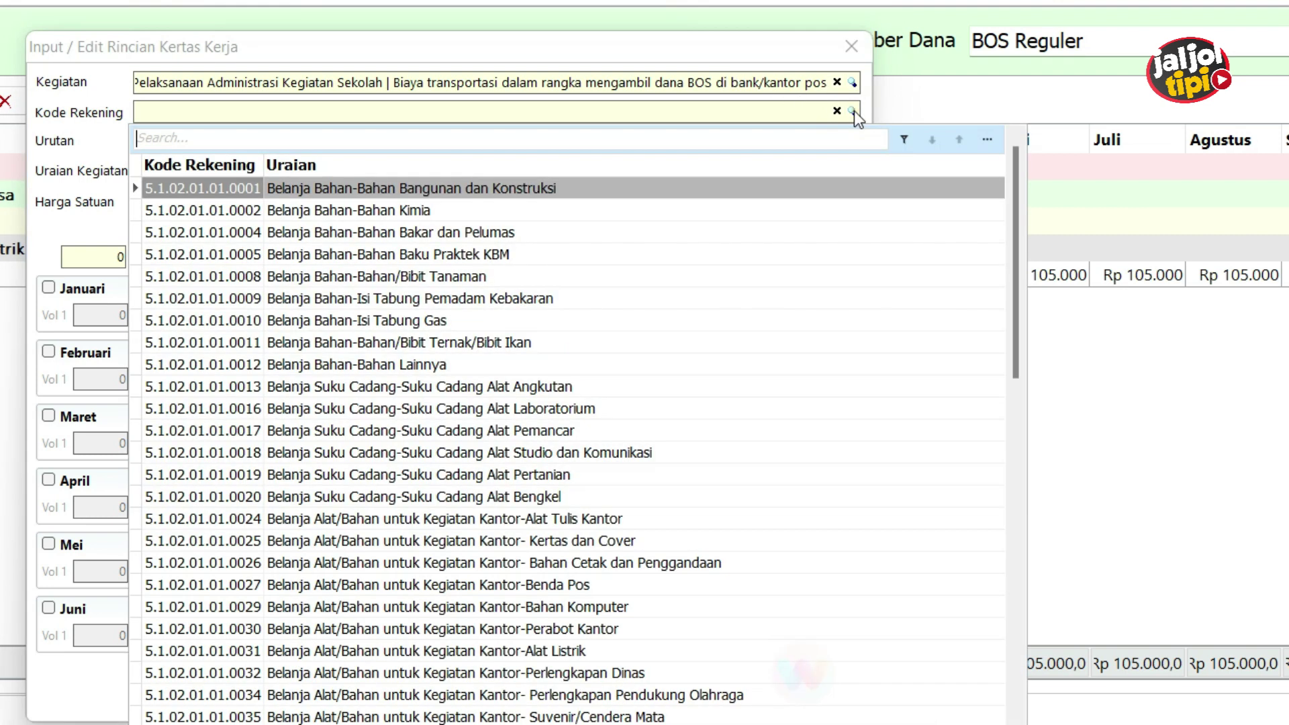
{"action": "type", "text": "p"}
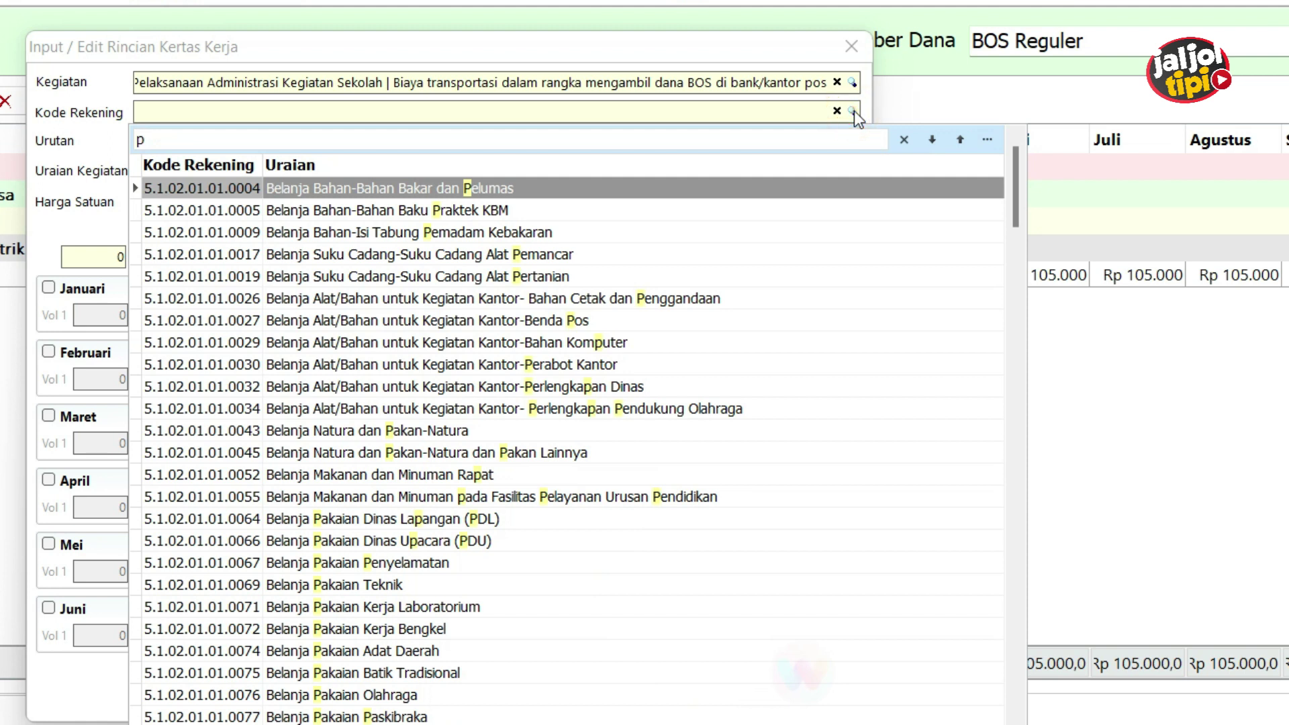
{"action": "type", "text": "erjalan"}
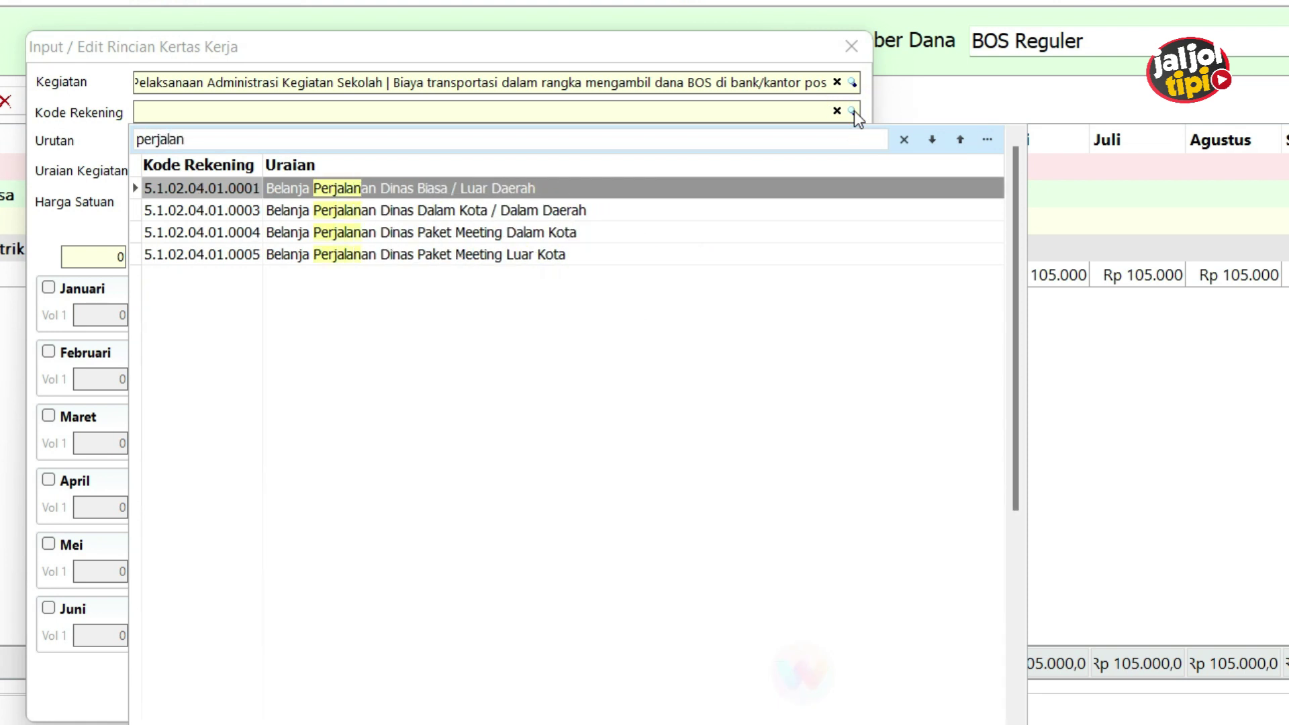
{"action": "type", "text": "an dinas"}
{"action": "left_click", "coordinate": [497, 191]}
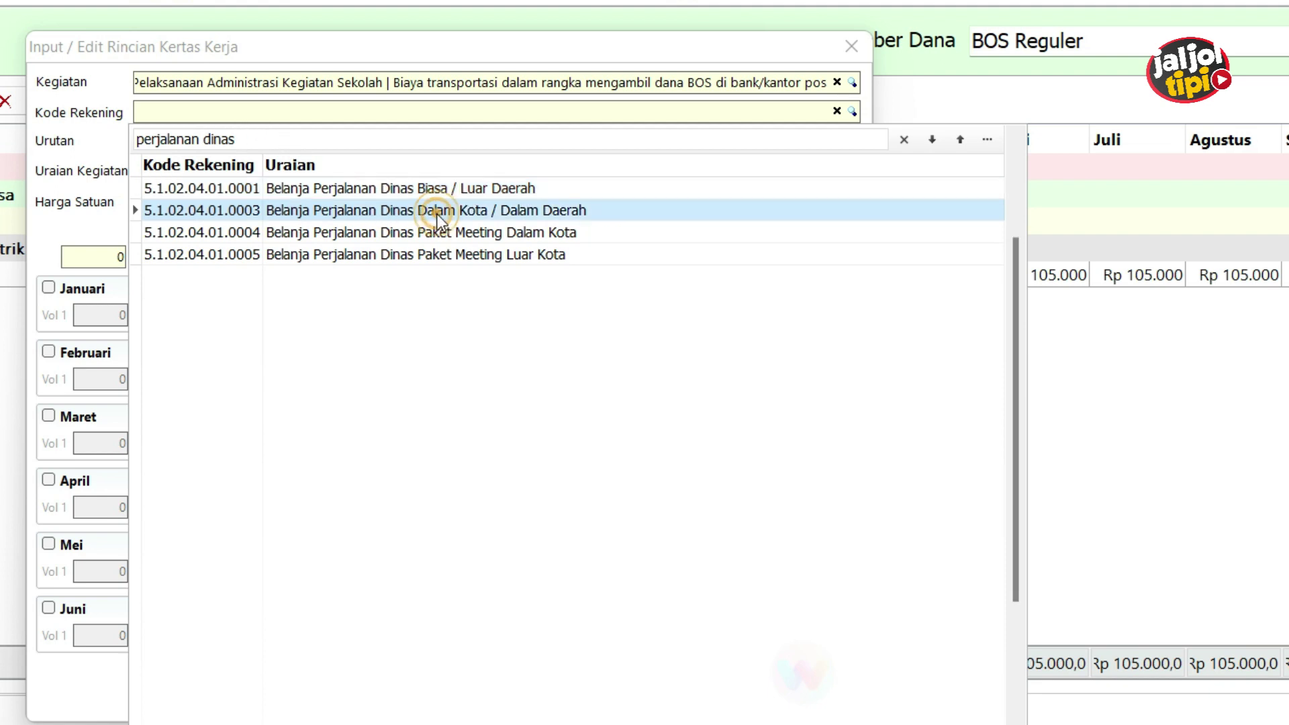
{"action": "left_click", "coordinate": [546, 235]}
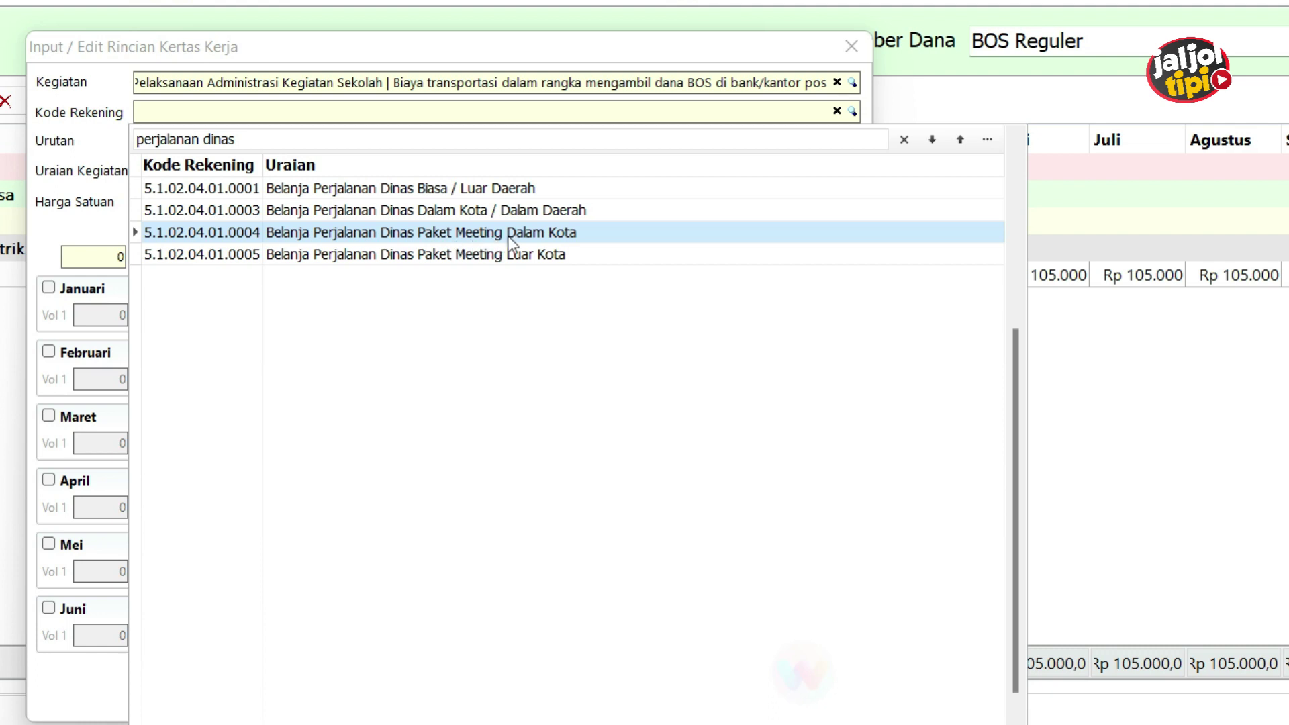
{"action": "left_click", "coordinate": [364, 261]}
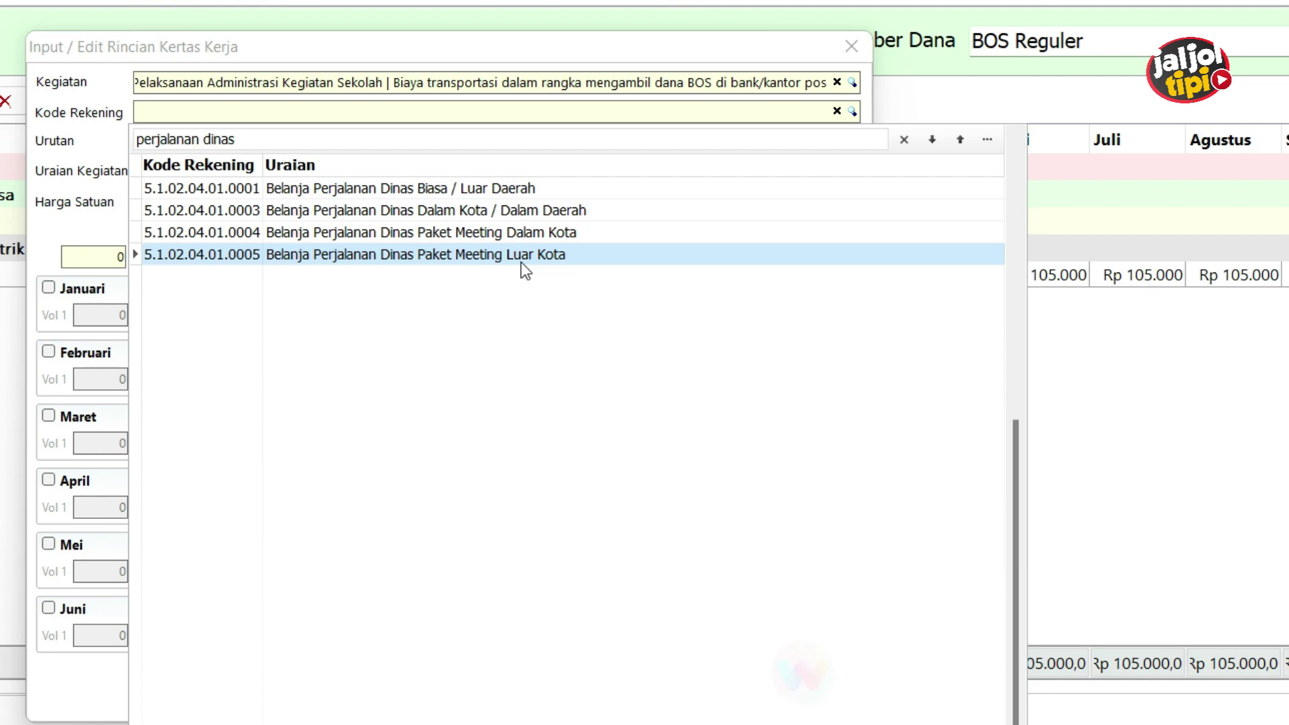
{"action": "left_click", "coordinate": [460, 212]}
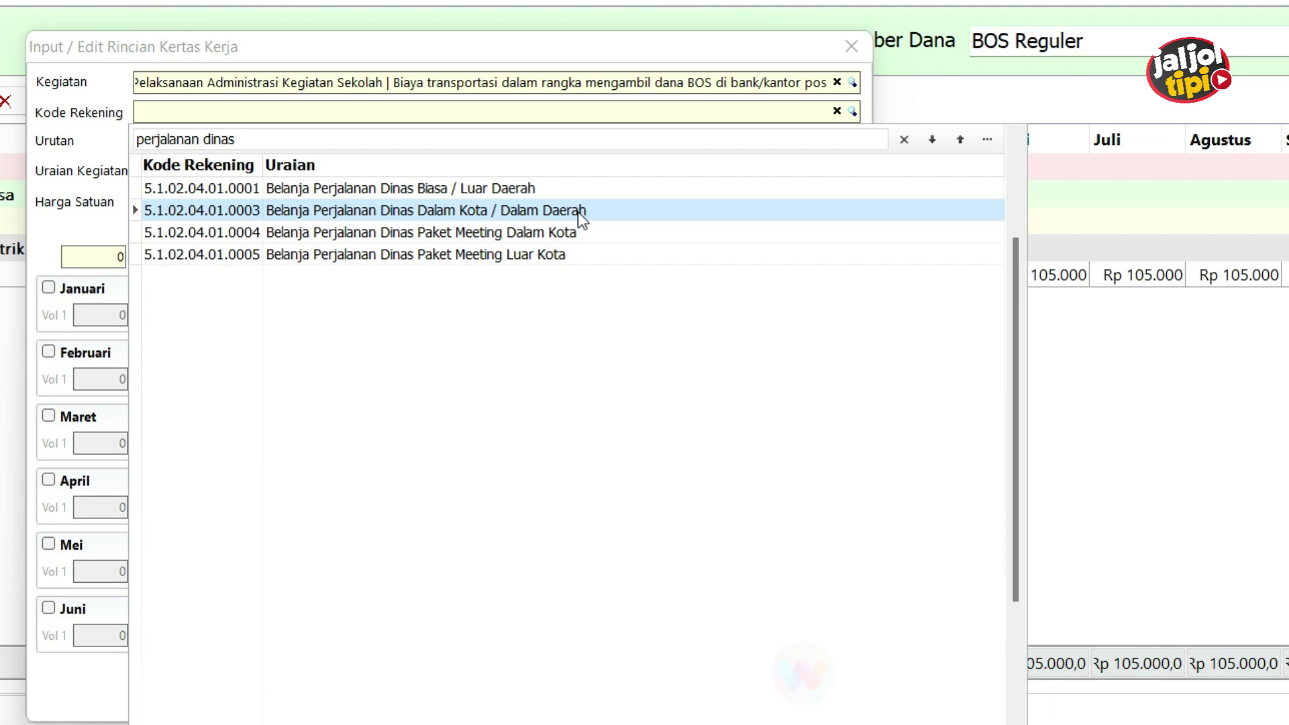
{"action": "left_click", "coordinate": [516, 190]}
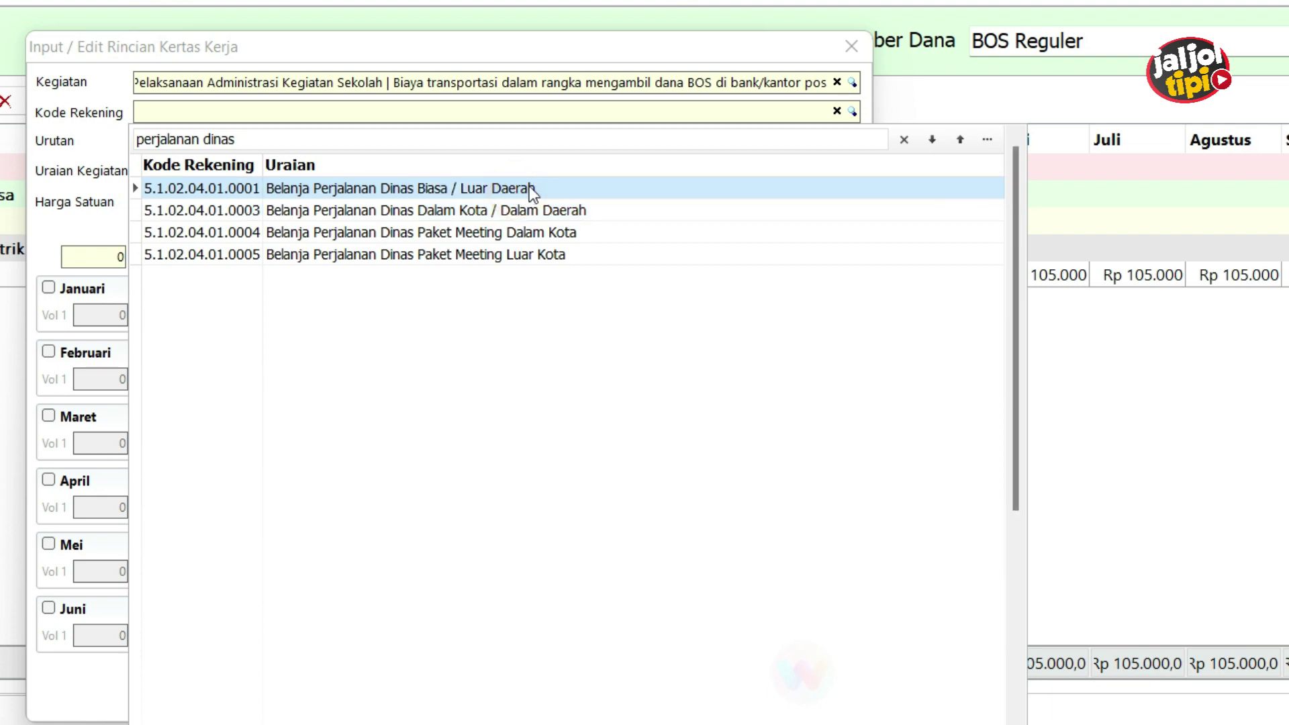
{"action": "left_click", "coordinate": [564, 211]}
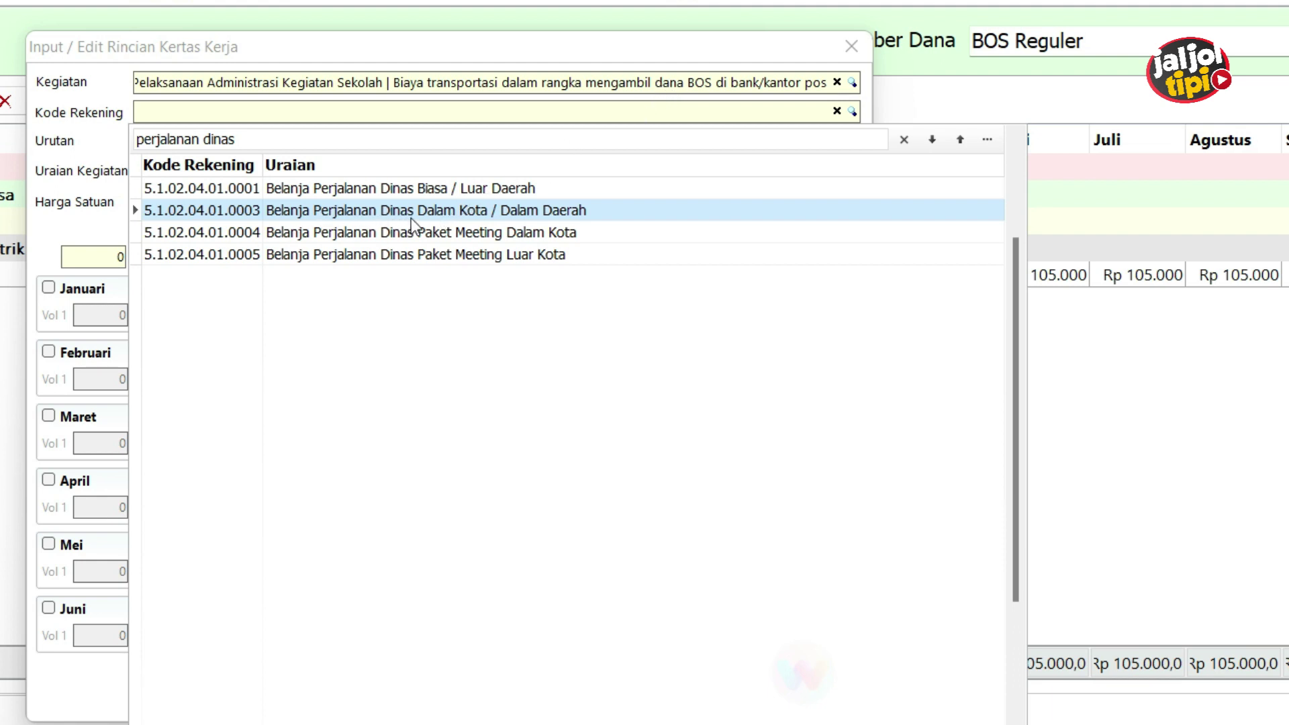
{"action": "double_click", "coordinate": [518, 212]}
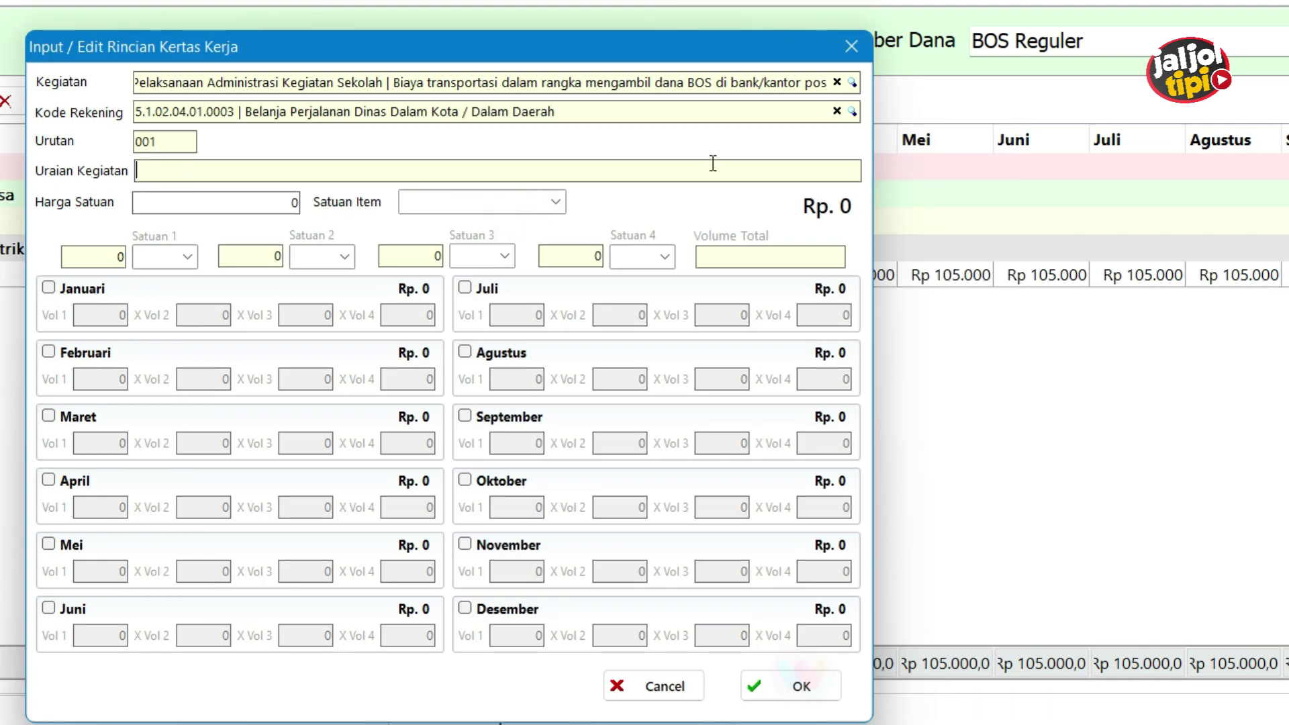
Enter the activity description "Biaya Transportasi - Penarikan dana BOS di Bank"
{"action": "left_click", "coordinate": [485, 167]}
{"action": "type", "text": "Biaya Transportasi - Pen"}
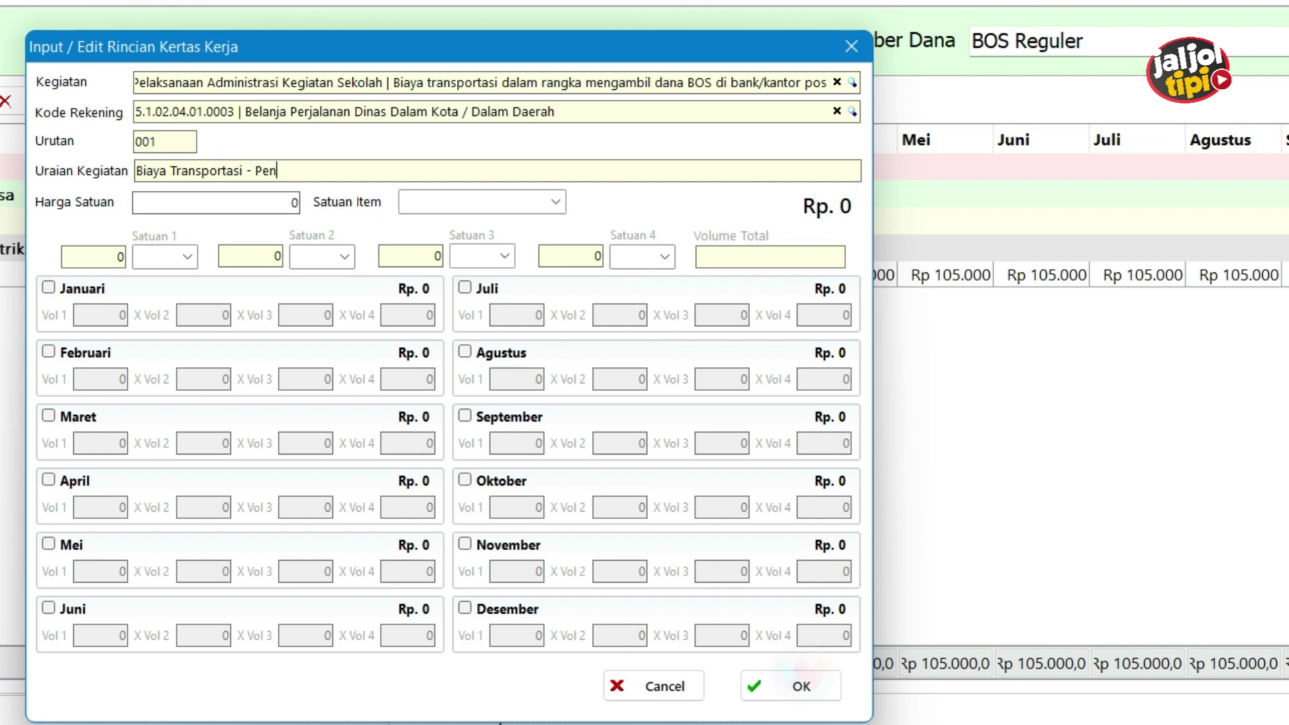
{"action": "type", "text": "arikan dana BOS di Bank"}
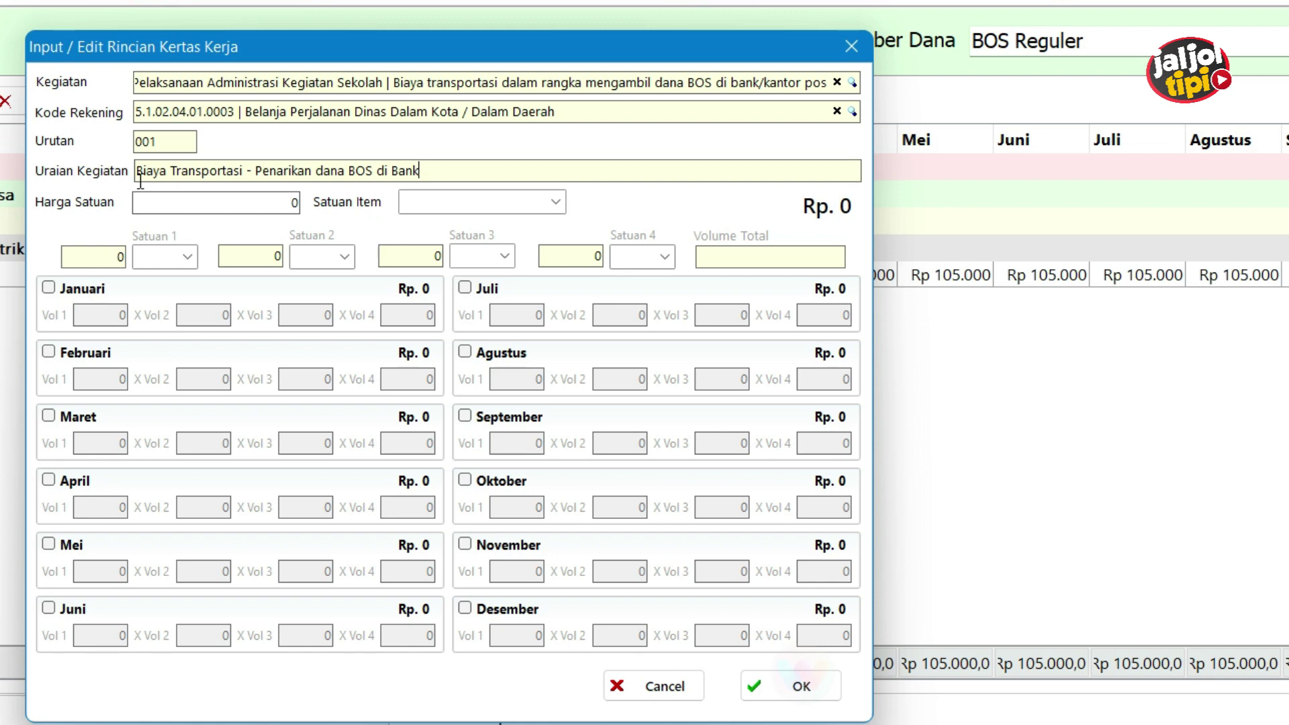
Set the unit price to 100.000 and the item unit to Orang Perjalanan
{"action": "key", "text": "Tab"}
{"action": "type", "text": "100000"}
{"action": "key", "text": "Tab"}
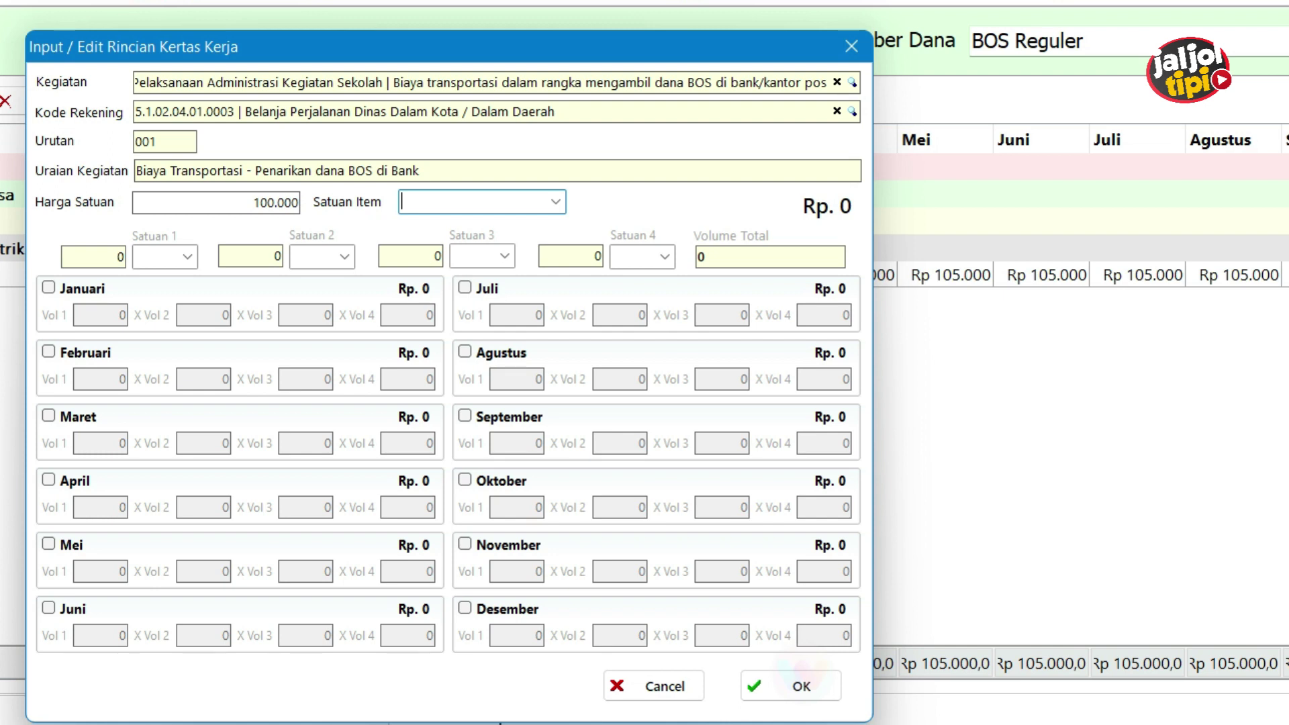
{"action": "left_click", "coordinate": [246, 199]}
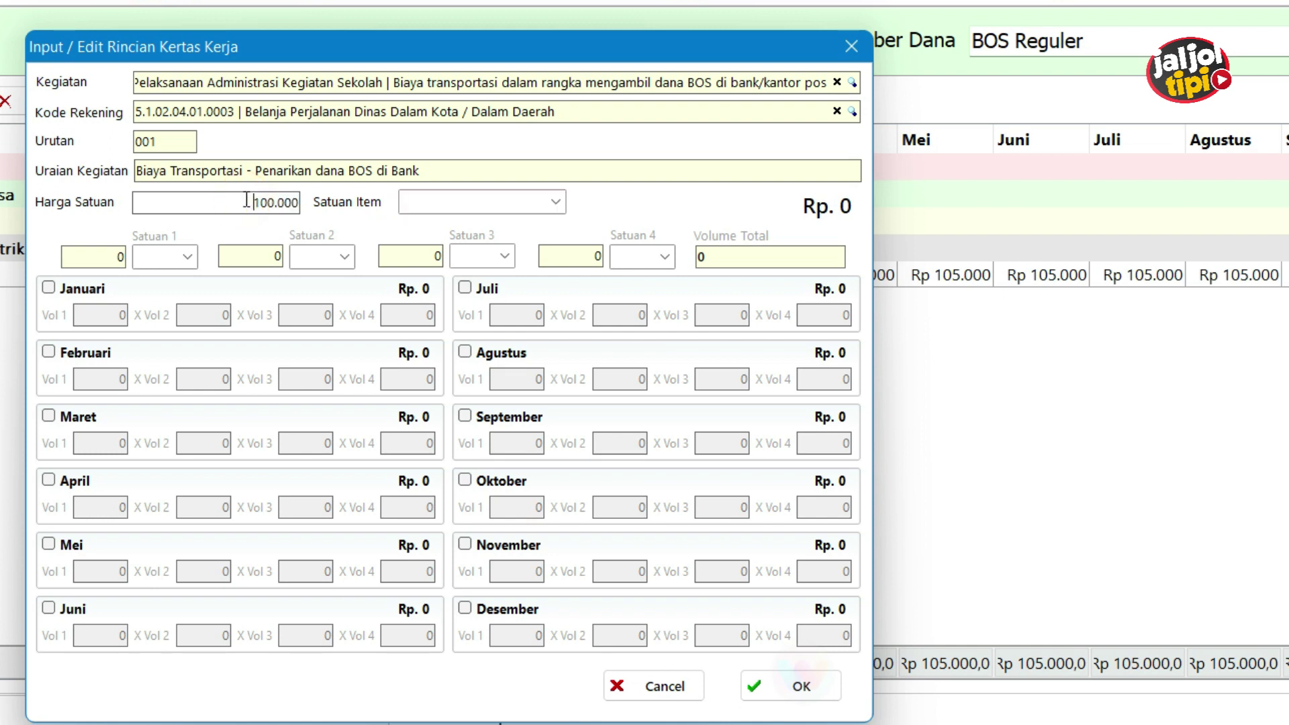
{"action": "key", "text": "Tab"}
{"action": "type", "text": "Orang Perjalanan"}
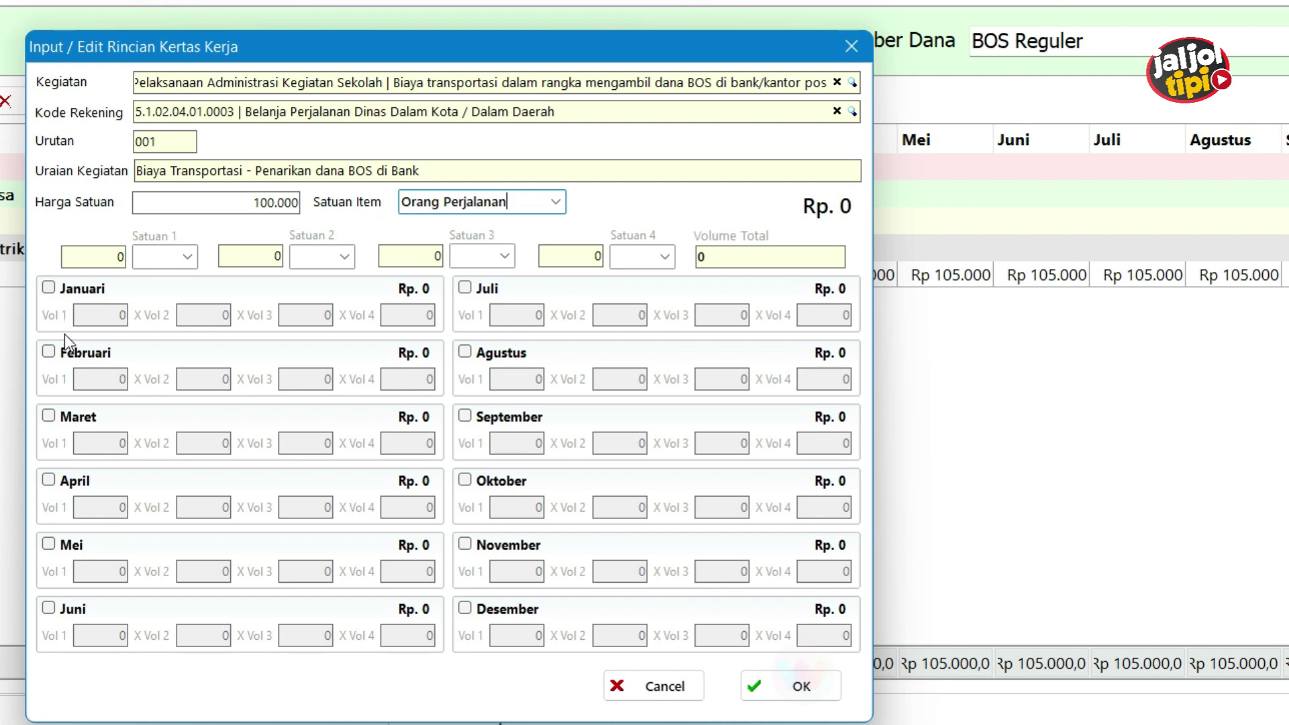
Enable Maret in the monthly allocation and set its first volume to 2
{"action": "left_click", "coordinate": [62, 417]}
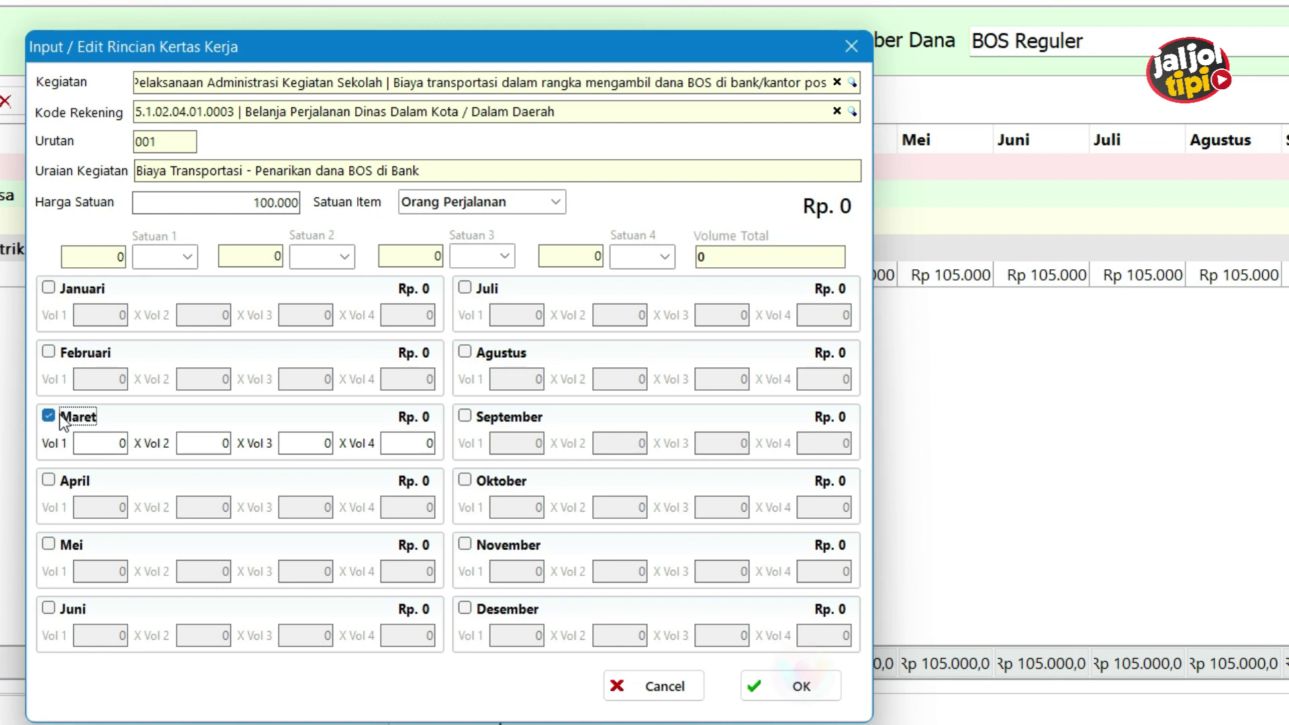
{"action": "left_click", "coordinate": [100, 443]}
{"action": "key", "text": "Tab"}
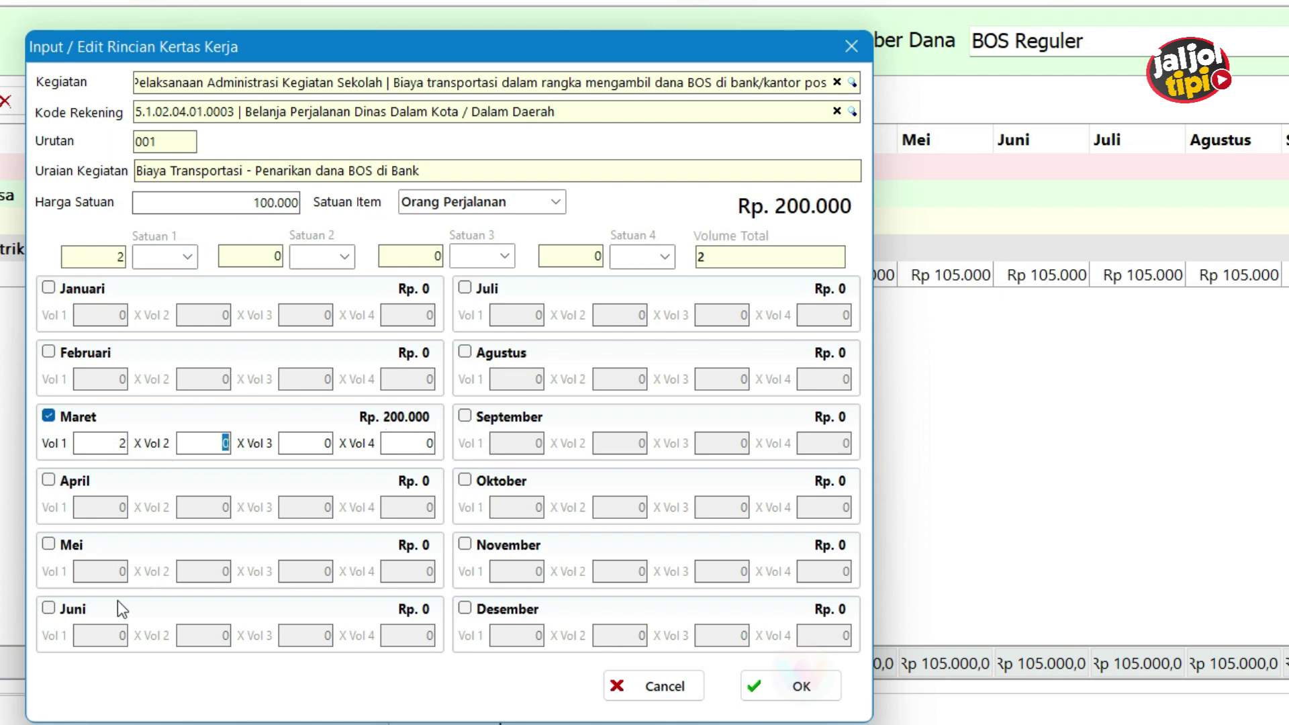
Enable Juni, September and Desember with a first volume of 2 each, and save the bank withdrawal transport entry
{"action": "left_click", "coordinate": [65, 611]}
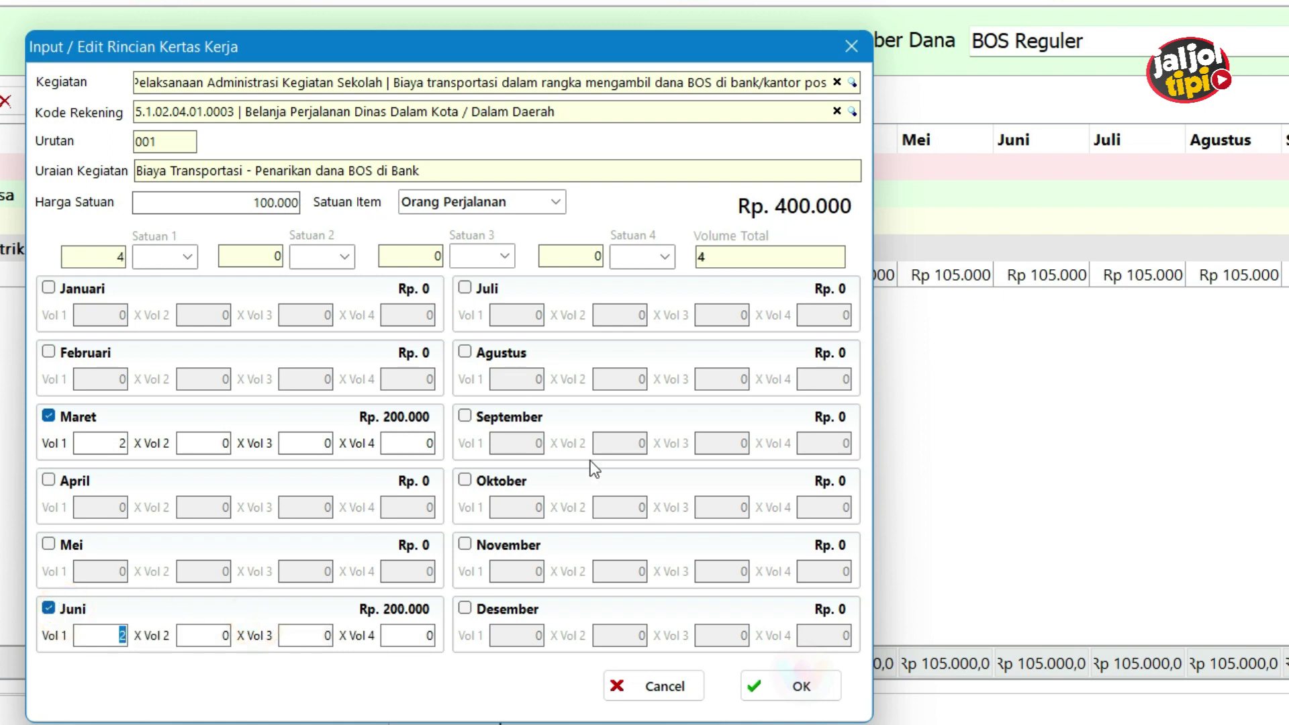
{"action": "left_click", "coordinate": [493, 415]}
{"action": "type", "text": "2"}
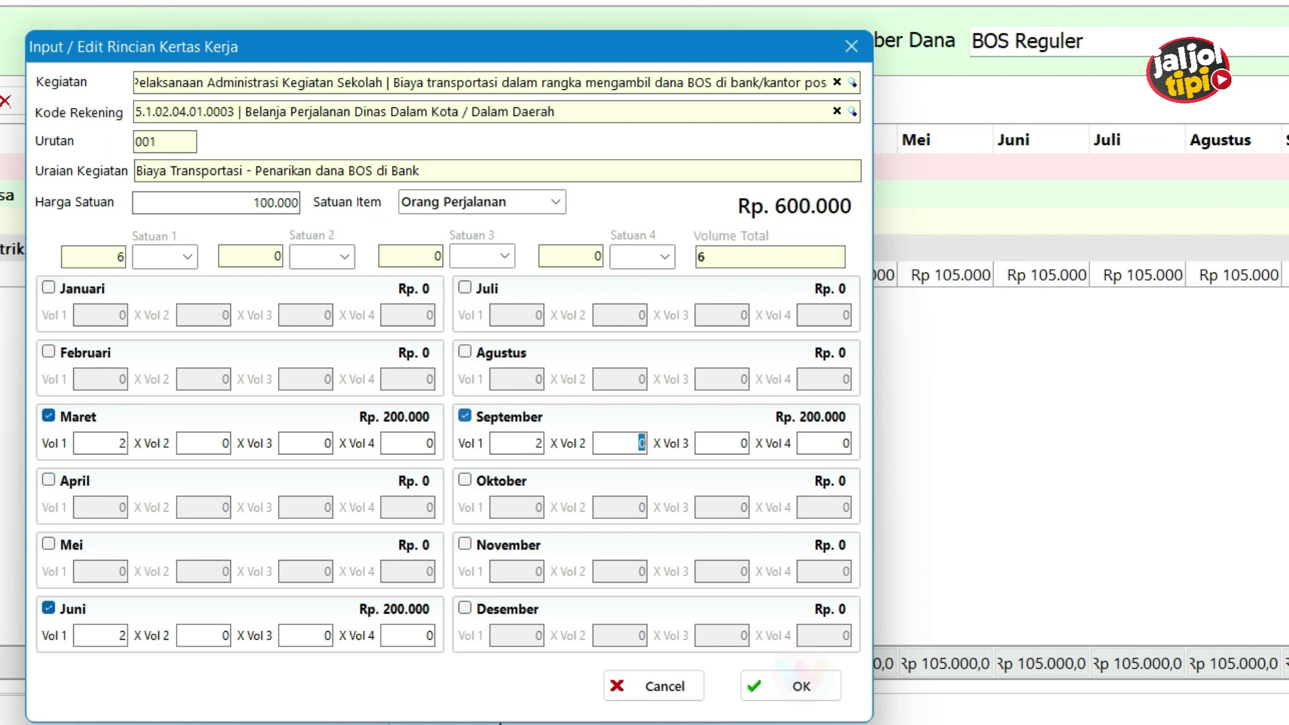
{"action": "left_click", "coordinate": [498, 611]}
{"action": "type", "text": "2"}
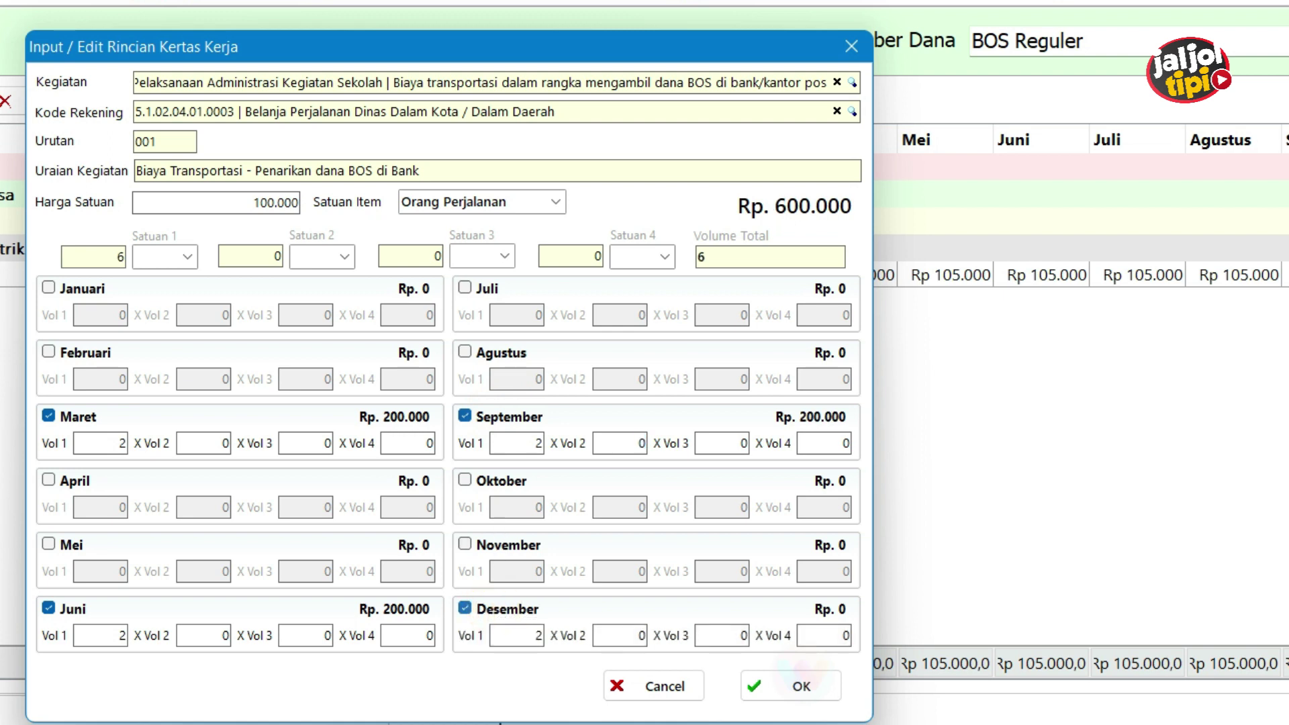
{"action": "key", "text": "Tab"}
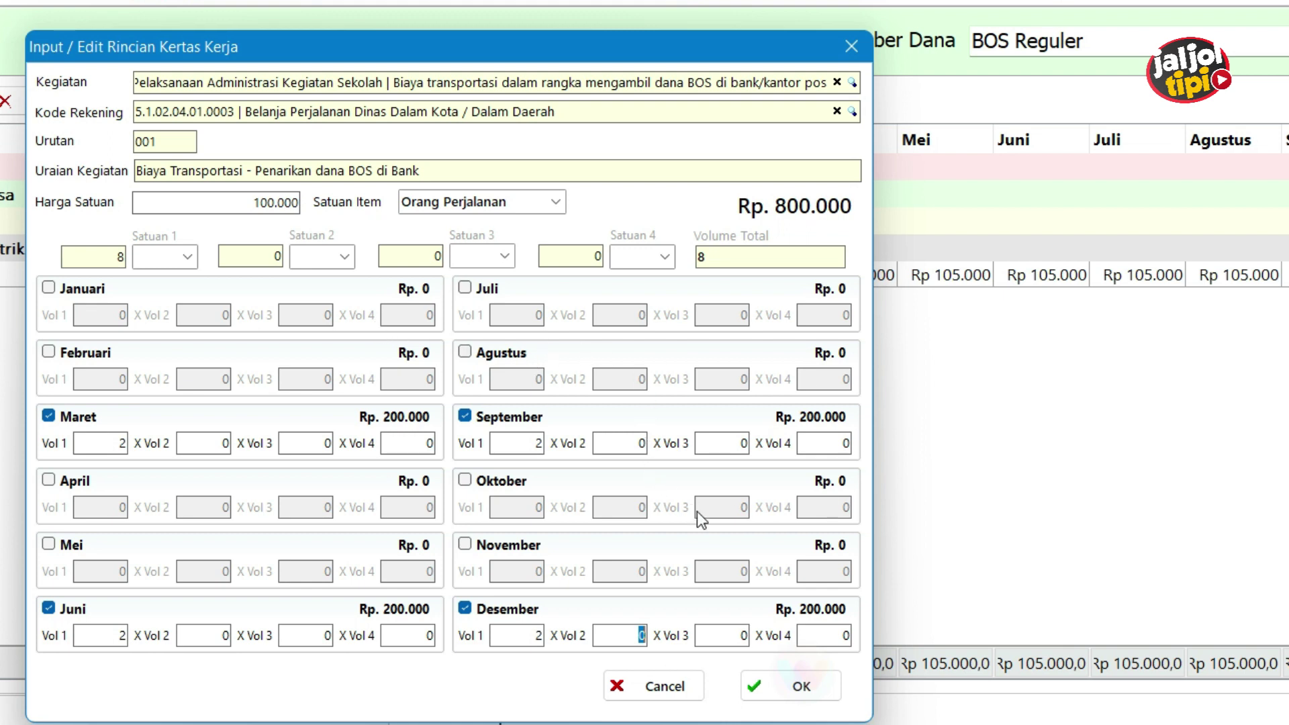
{"action": "left_click", "coordinate": [772, 682]}
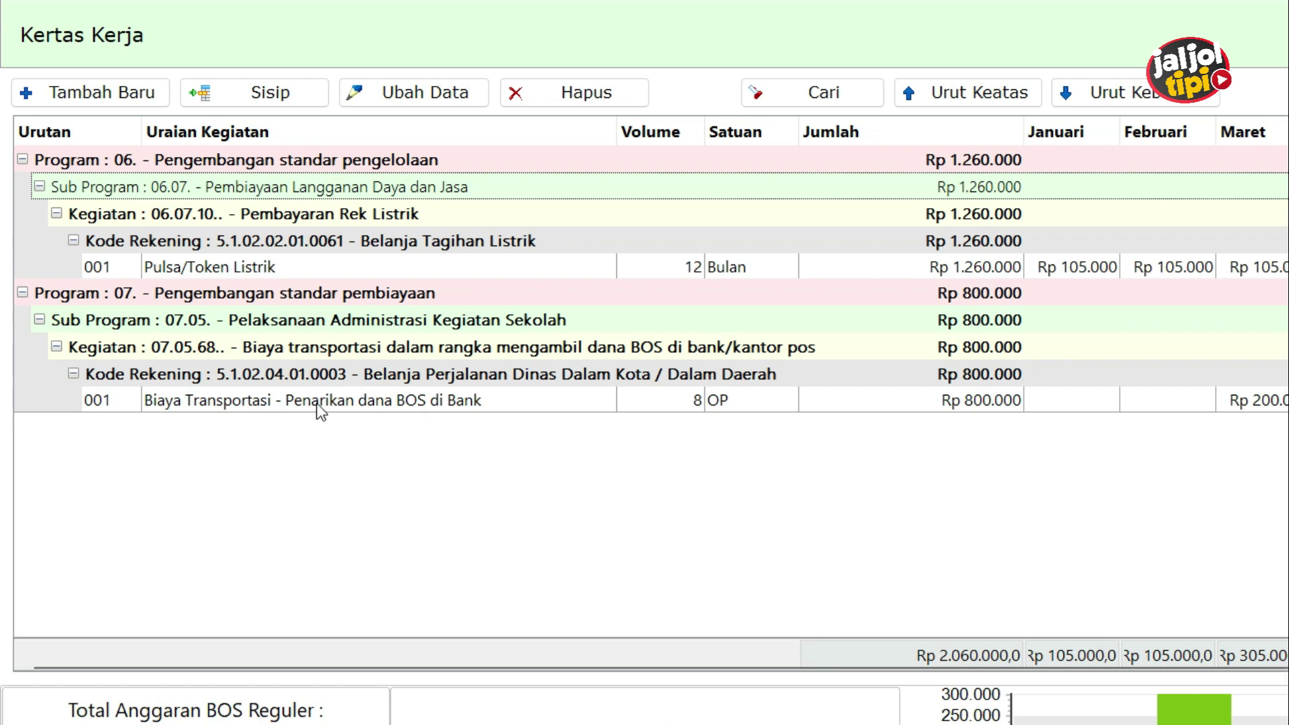
{"action": "left_click", "coordinate": [315, 406]}
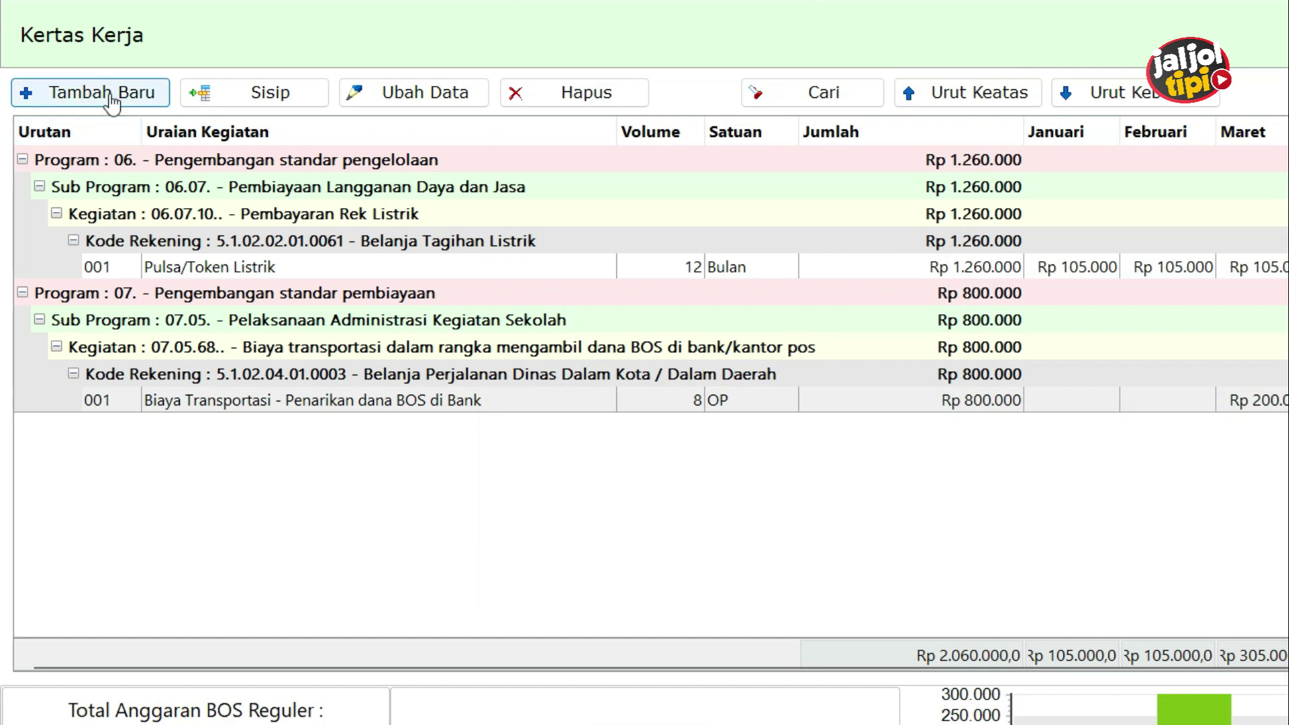
Add a new worksheet entry and assign activity 02.06.01, Workshop validasi RPP semua mapel dalam MGMPS/MGMPK
{"action": "left_click", "coordinate": [110, 94]}
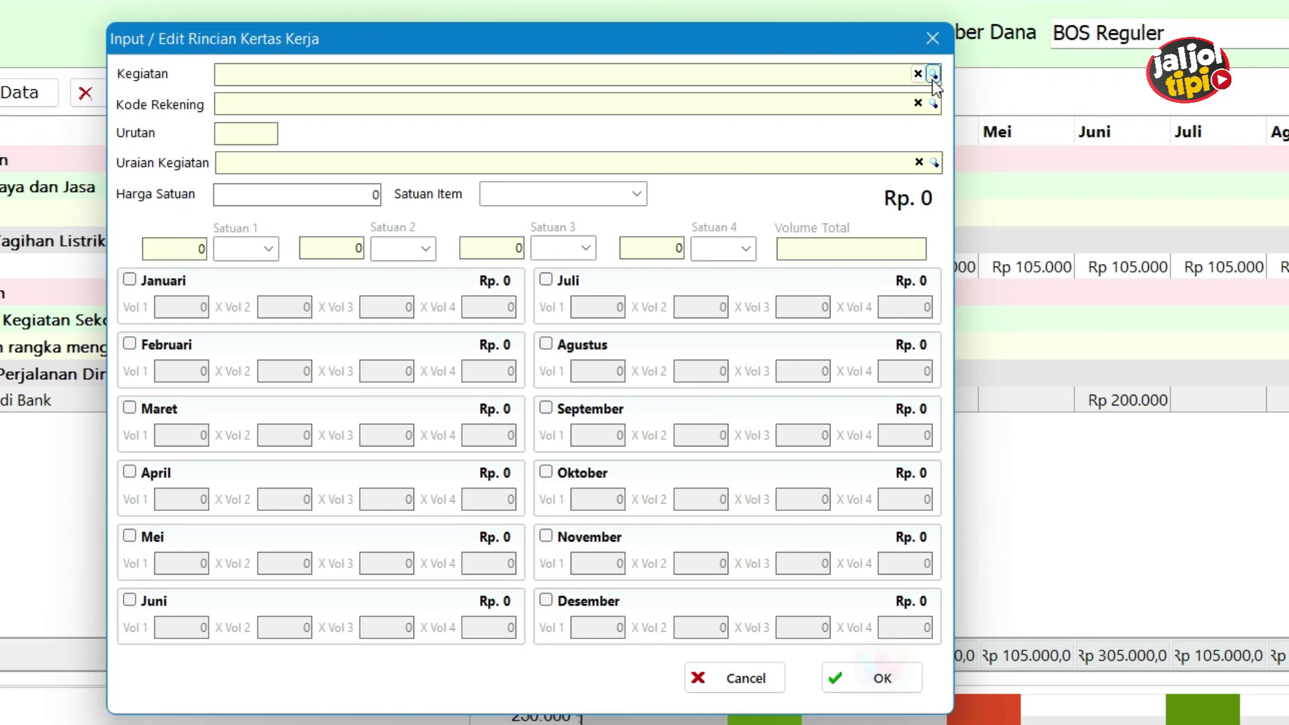
{"action": "left_click", "coordinate": [934, 74]}
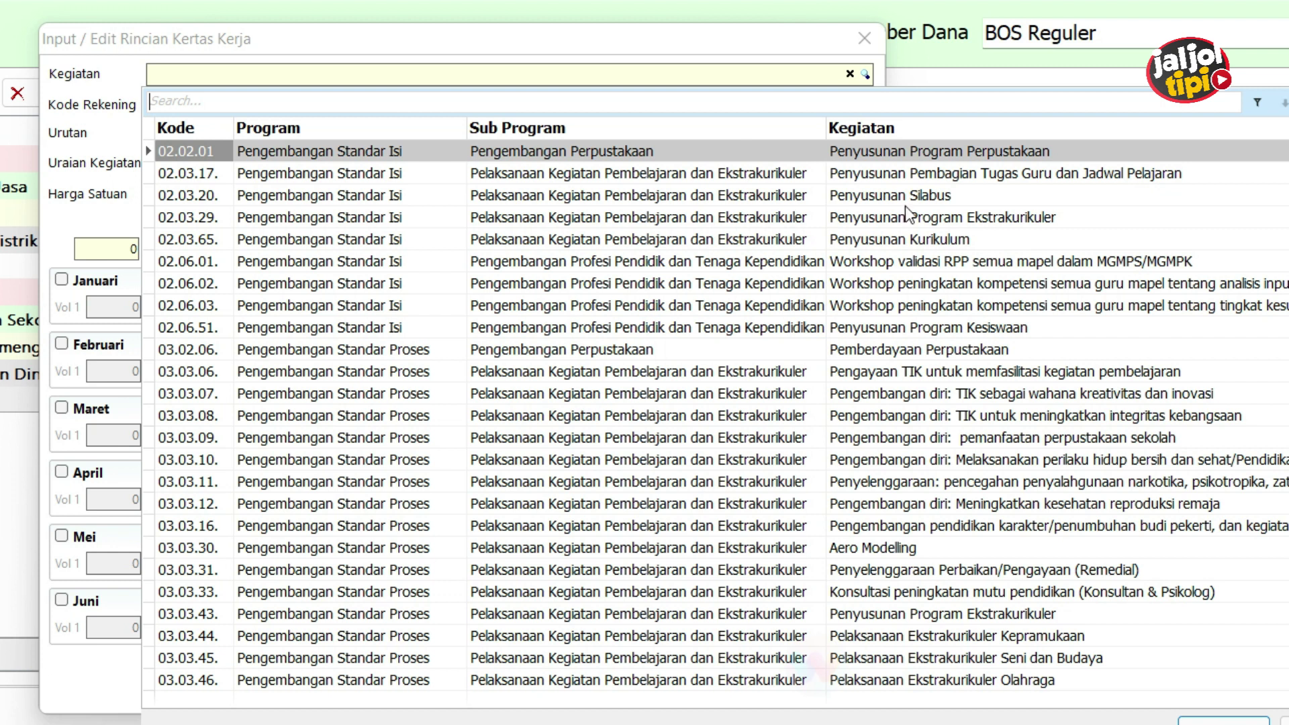
{"action": "left_click", "coordinate": [867, 262]}
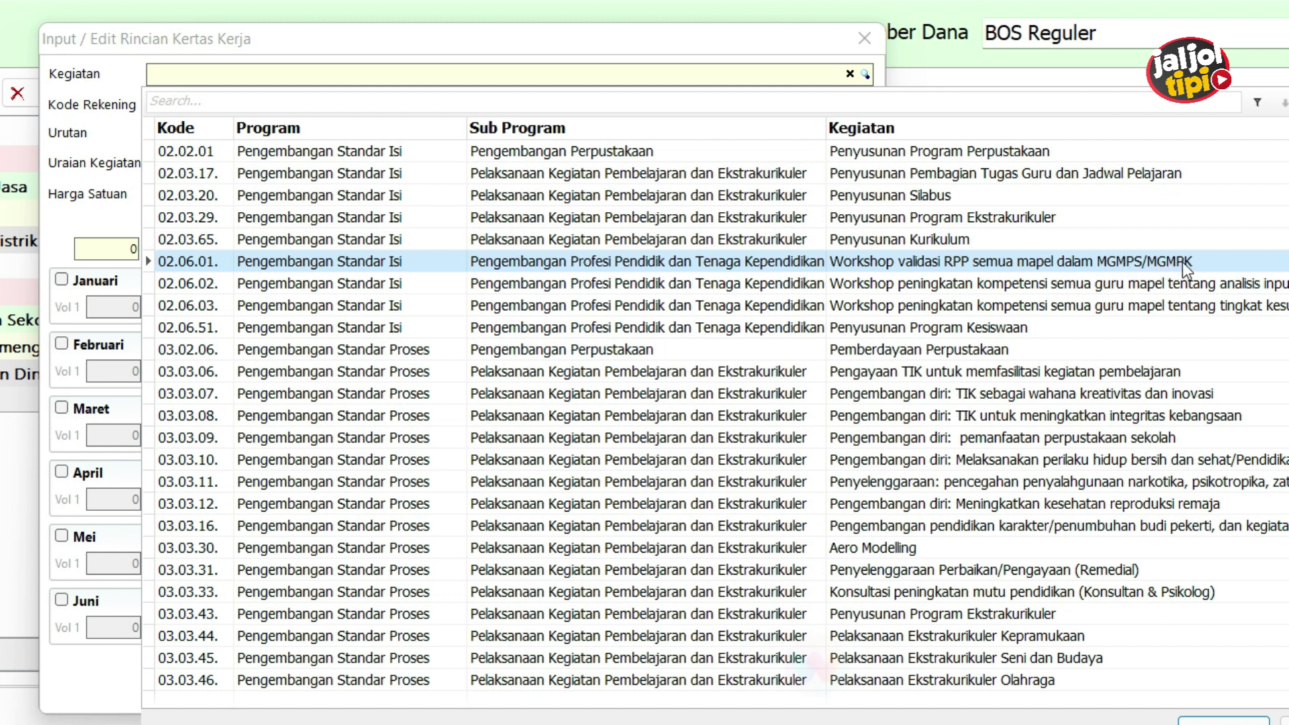
{"action": "double_click", "coordinate": [1078, 264]}
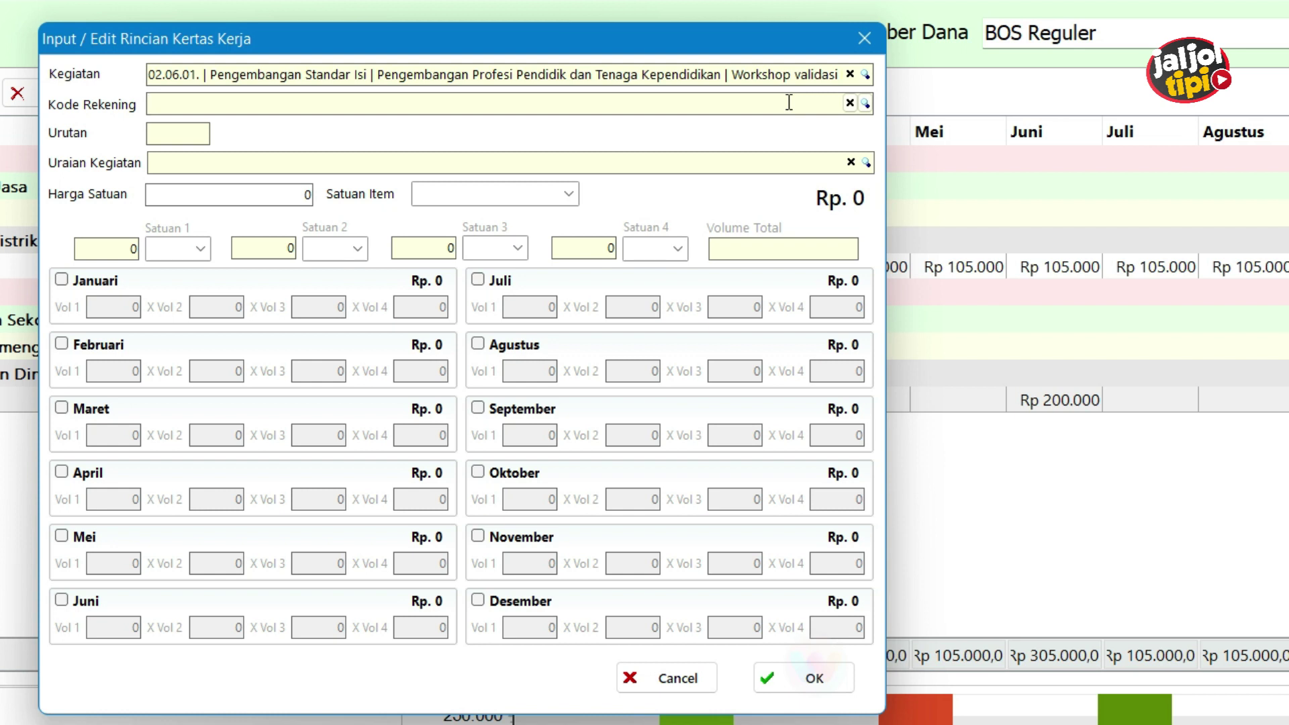
Search the account codes for "perjalana" and assign 5.1.02.04.01.0003, Belanja Perjalanan Dinas Dalam Kota / Dalam Daerah
{"action": "left_click", "coordinate": [864, 106]}
{"action": "type", "text": "perk"}
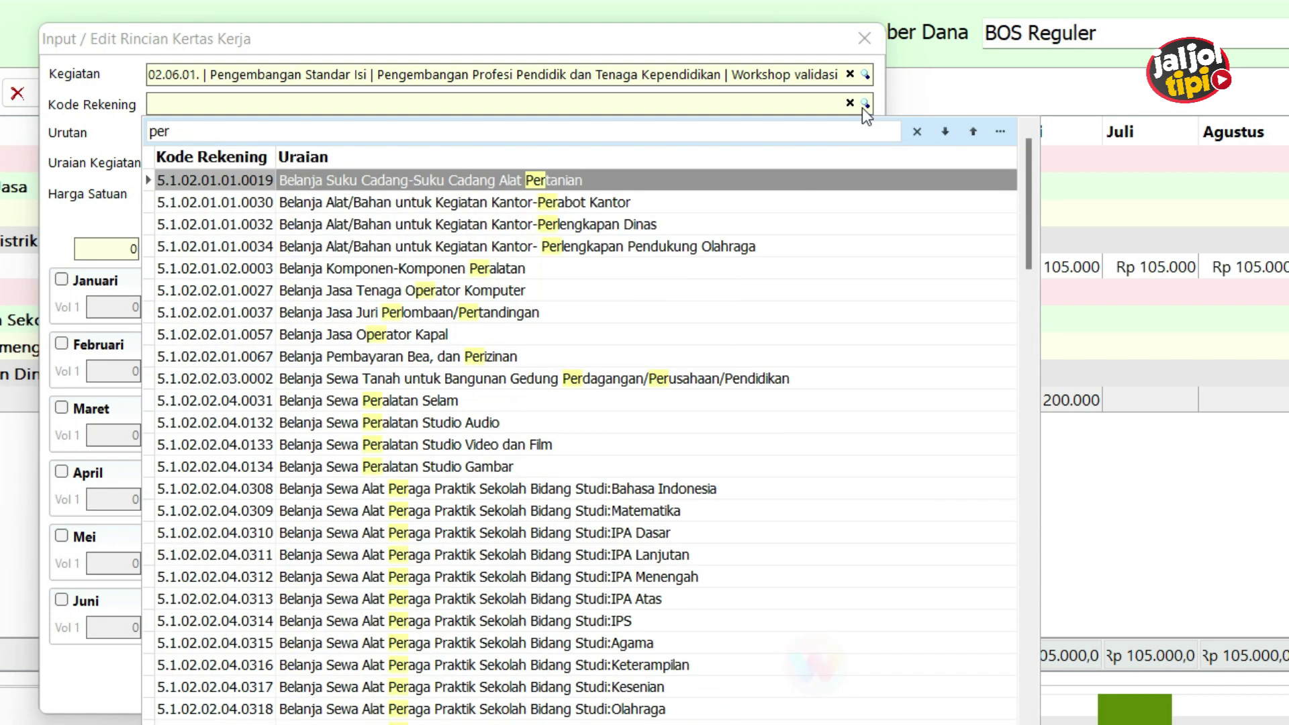
{"action": "key", "text": "BackSpace"}
{"action": "type", "text": "jalana"}
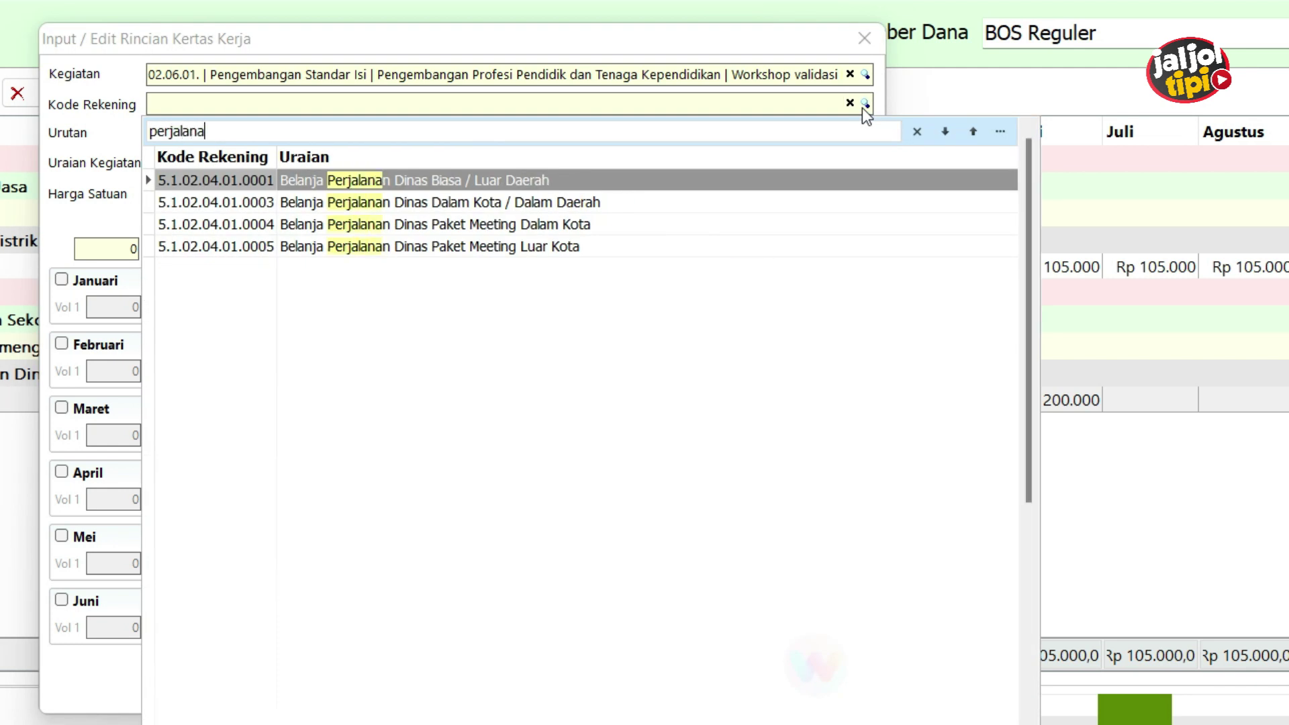
{"action": "double_click", "coordinate": [543, 202]}
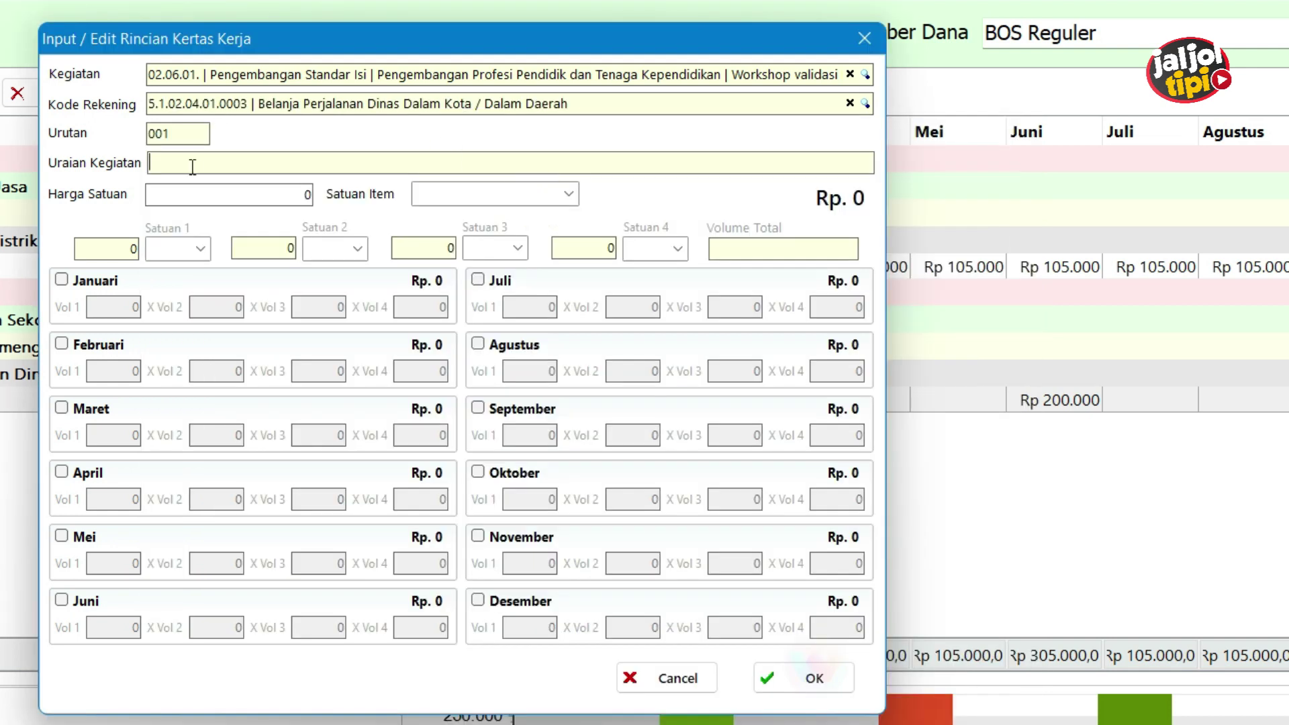
Enter the activity description "Biaya Transportasi - Mengikuti MGMP"
{"action": "left_click", "coordinate": [814, 159]}
{"action": "left_click", "coordinate": [159, 164]}
{"action": "type", "text": "Biaya Transportasi - Mengi"}
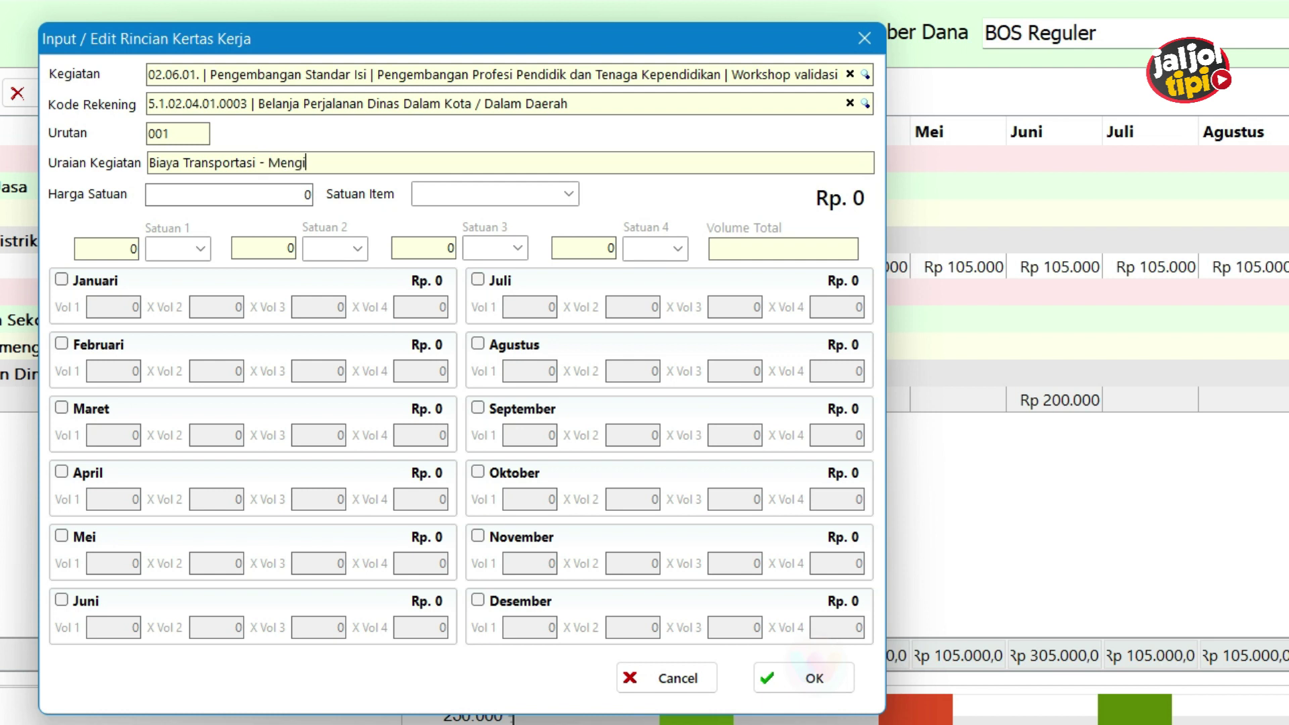
{"action": "type", "text": "kuti MGMP"}
{"action": "key", "text": "Tab"}
Set the unit price to 50.000 and the item unit to Orang Perjalanan
{"action": "type", "text": "50000"}
{"action": "key", "text": "Tab"}
{"action": "type", "text": "Orang P"}
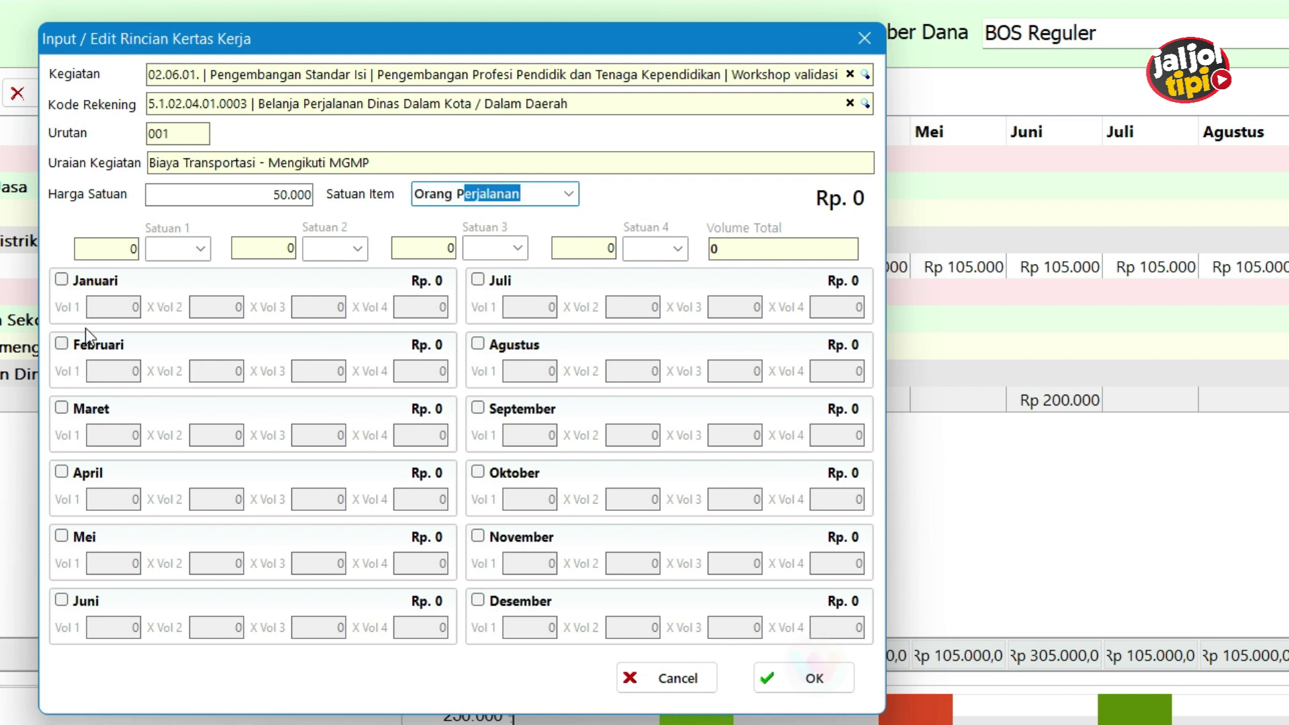
Enable Juni and Desember with a first volume of 2 each, and save the MGMP transport entry
{"action": "left_click", "coordinate": [77, 600]}
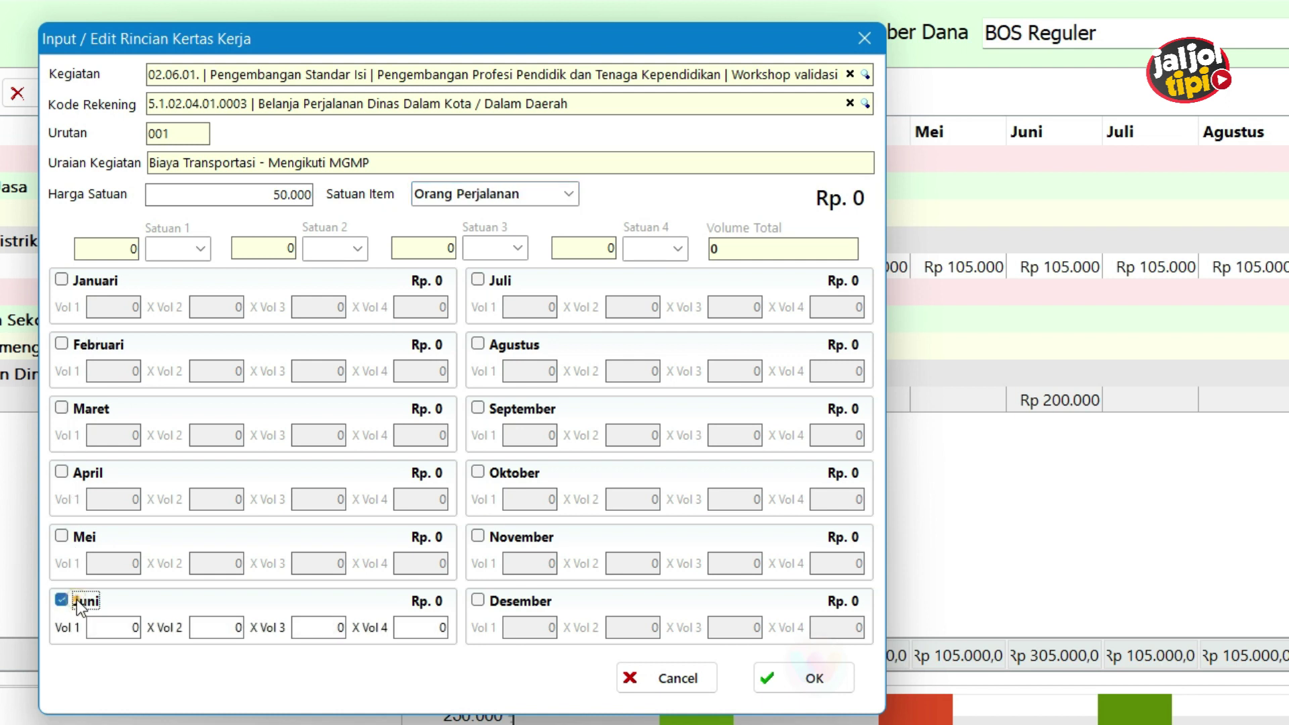
{"action": "left_click", "coordinate": [109, 627]}
{"action": "type", "text": "2"}
{"action": "key", "text": "Tab"}
{"action": "left_click", "coordinate": [500, 601]}
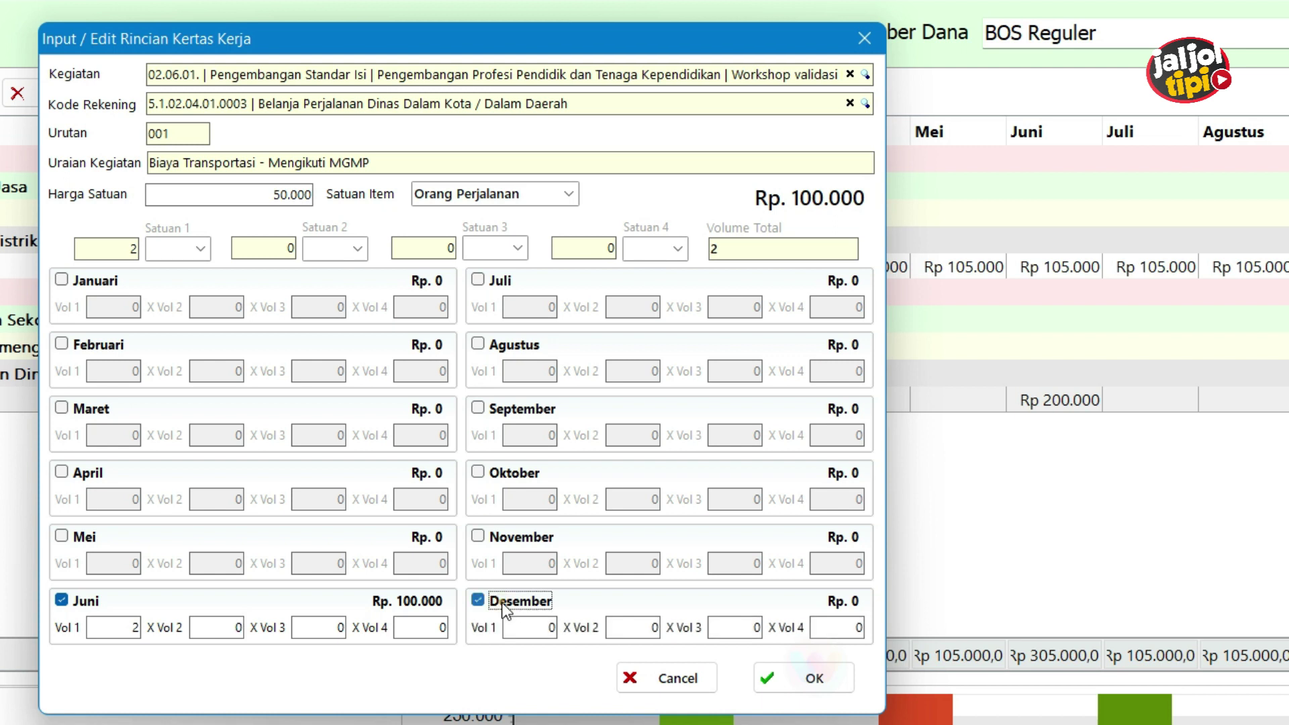
{"action": "type", "text": "2"}
{"action": "key", "text": "Tab"}
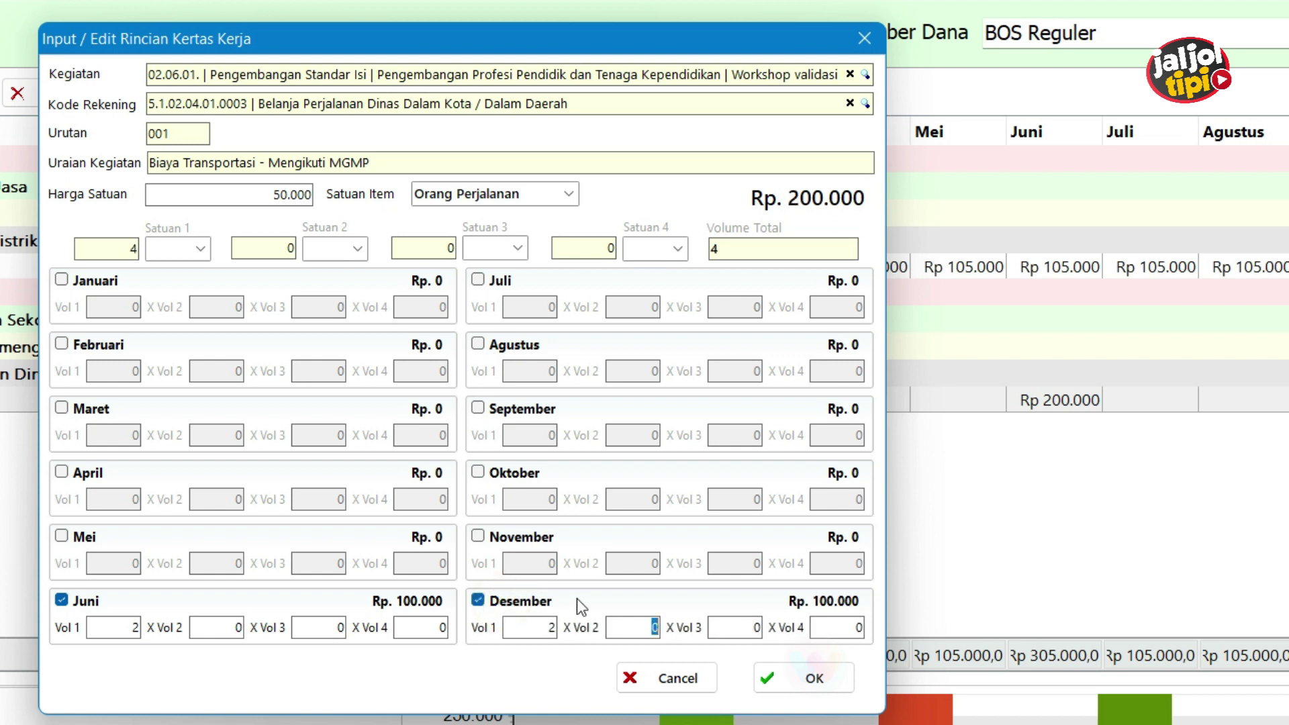
{"action": "left_click", "coordinate": [775, 687]}
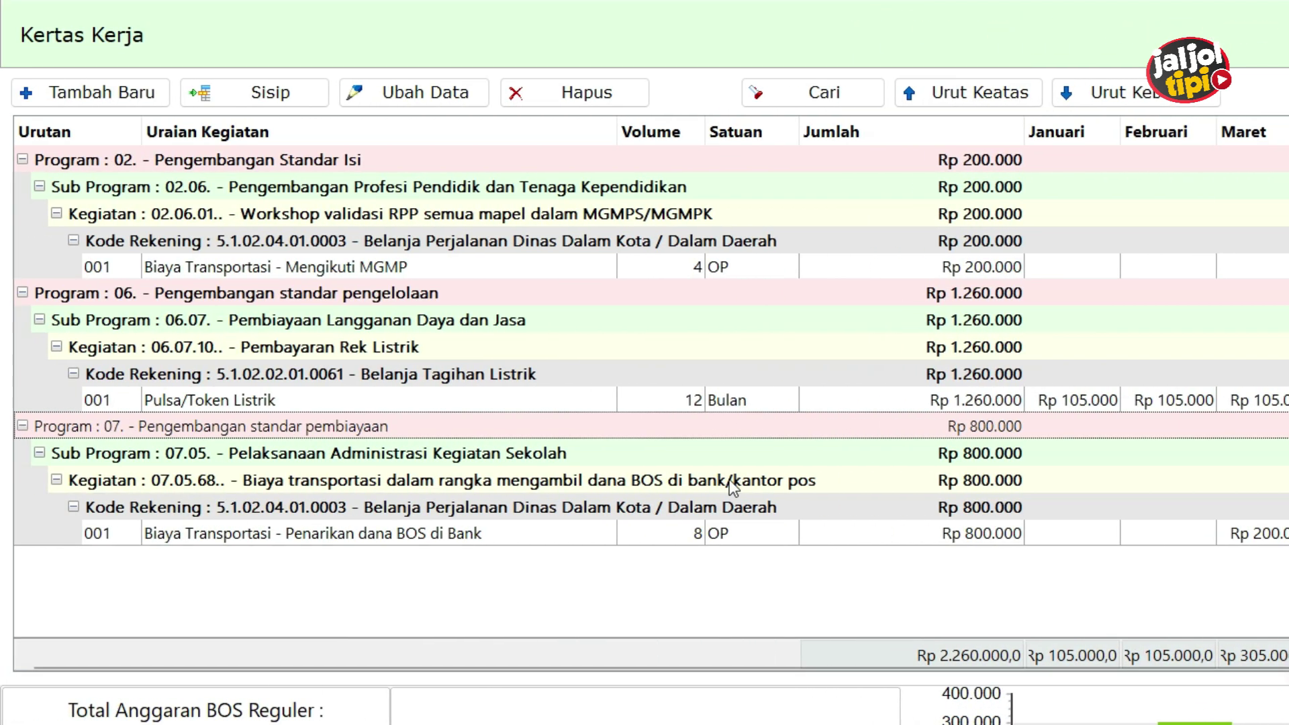
Insert another entry under the same activity as the "Biaya Transportasi - Mengikuti MGMP" row
{"action": "left_click", "coordinate": [312, 269]}
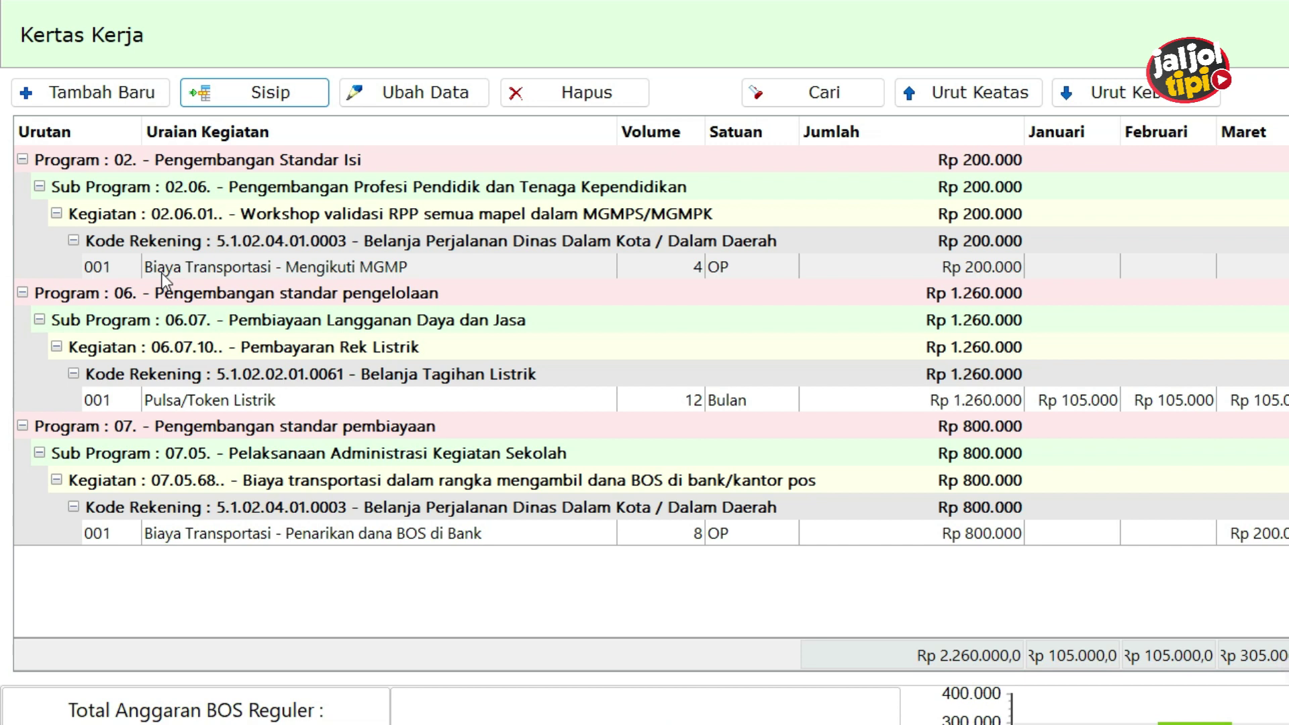
{"action": "left_click", "coordinate": [182, 272]}
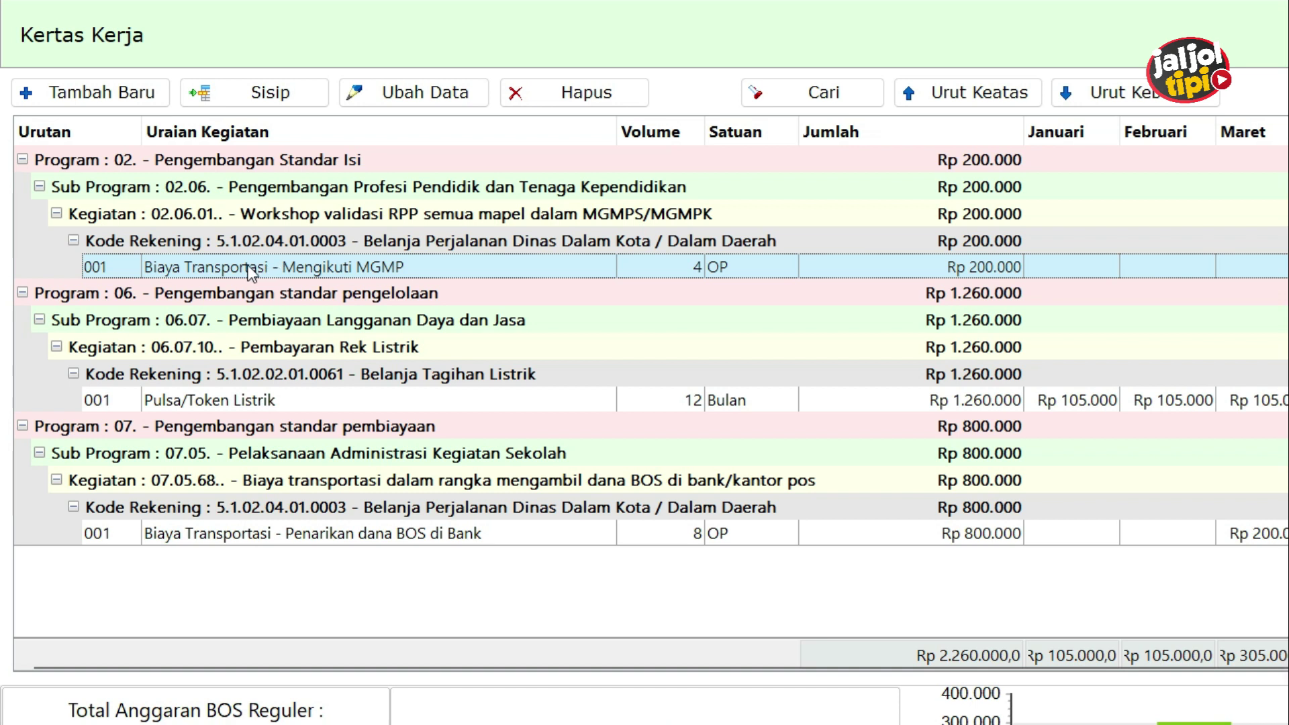
{"action": "left_click", "coordinate": [274, 94]}
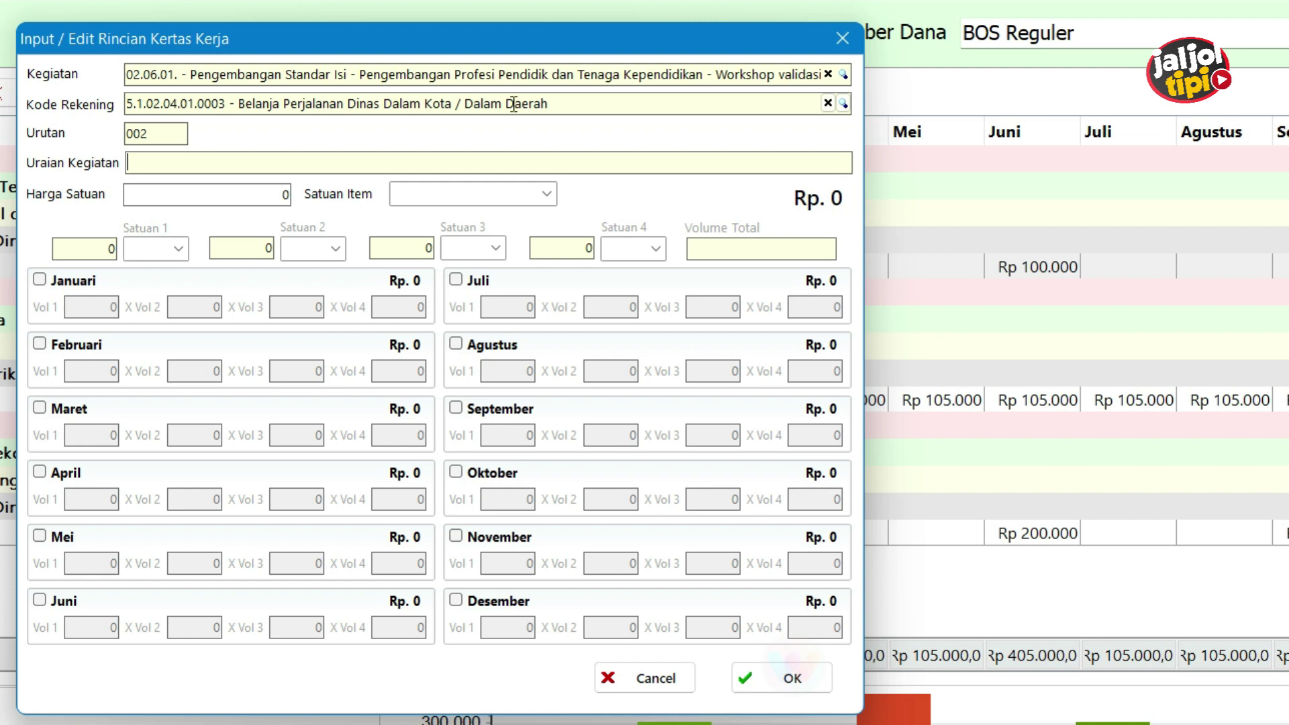
Search the account codes for "pelatihan" and assign 5.1.02.02.12.0001, Belanja Kursus Singkat/Pelatihan
{"action": "left_click", "coordinate": [844, 103]}
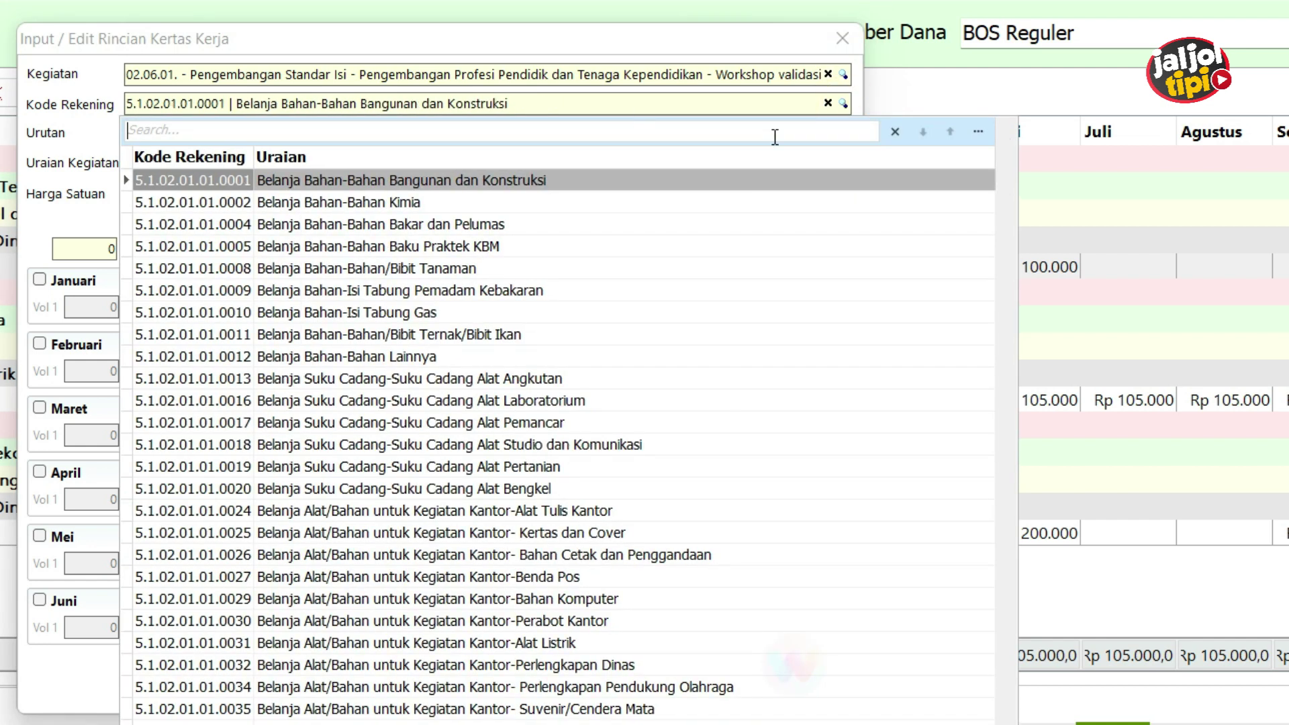
{"action": "left_click", "coordinate": [775, 137]}
{"action": "type", "text": "pelatihan"}
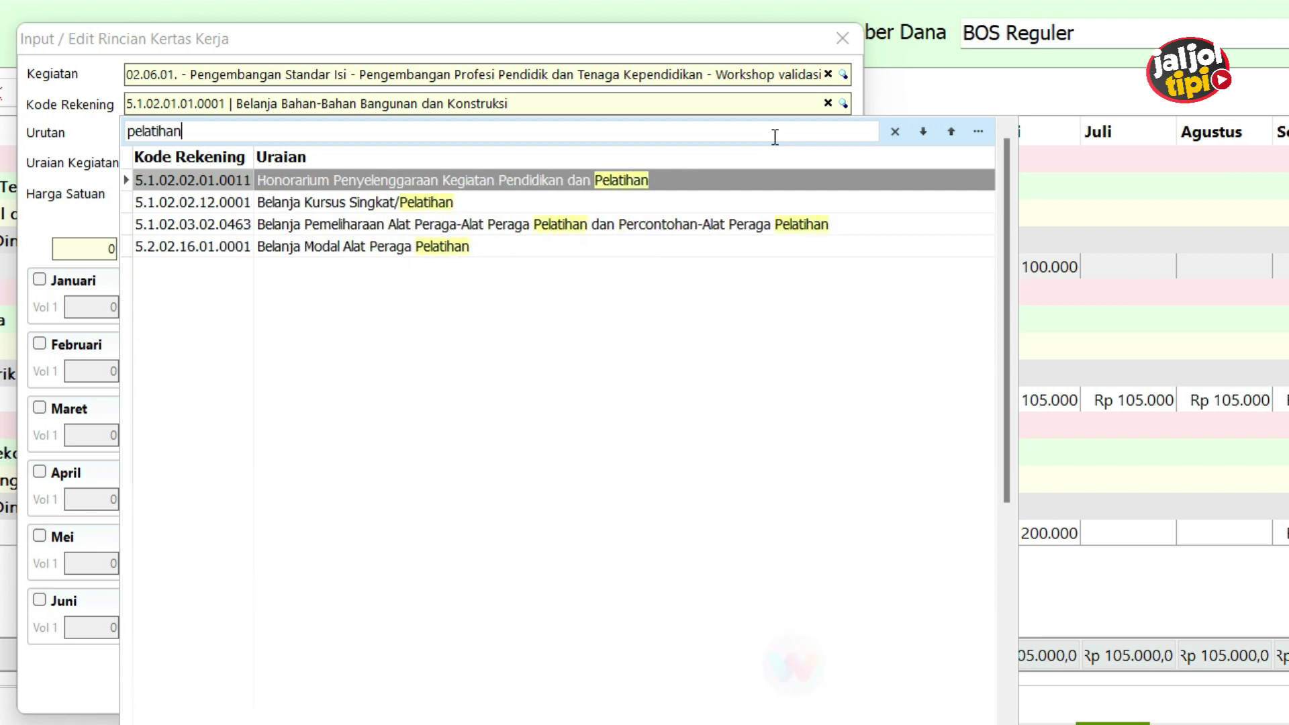
{"action": "left_click", "coordinate": [477, 180]}
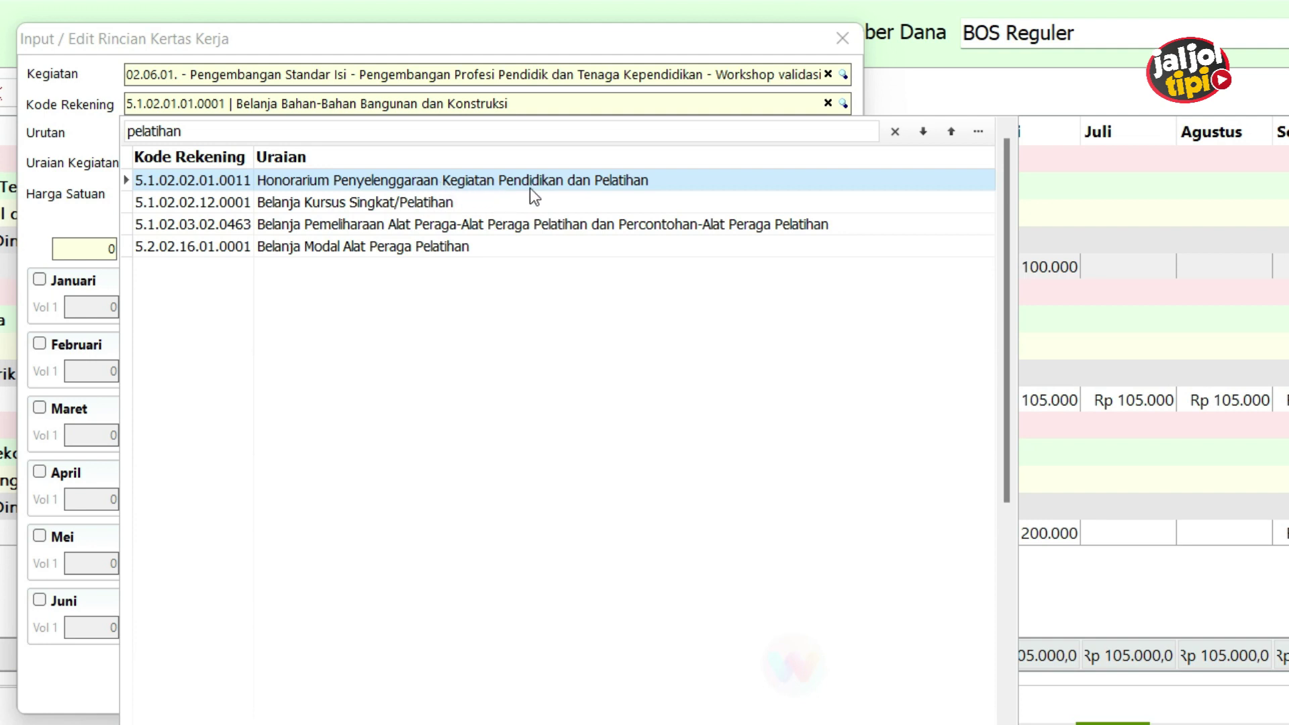
{"action": "left_click", "coordinate": [610, 184]}
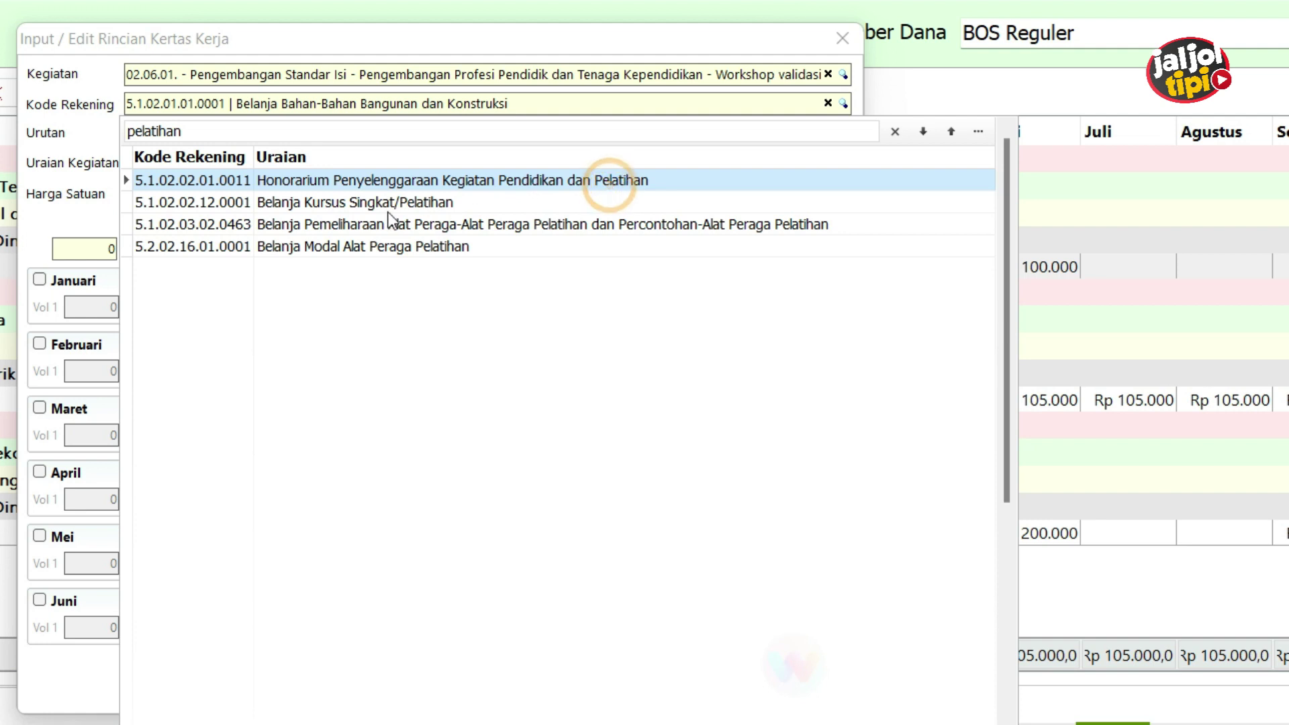
{"action": "left_click", "coordinate": [384, 205]}
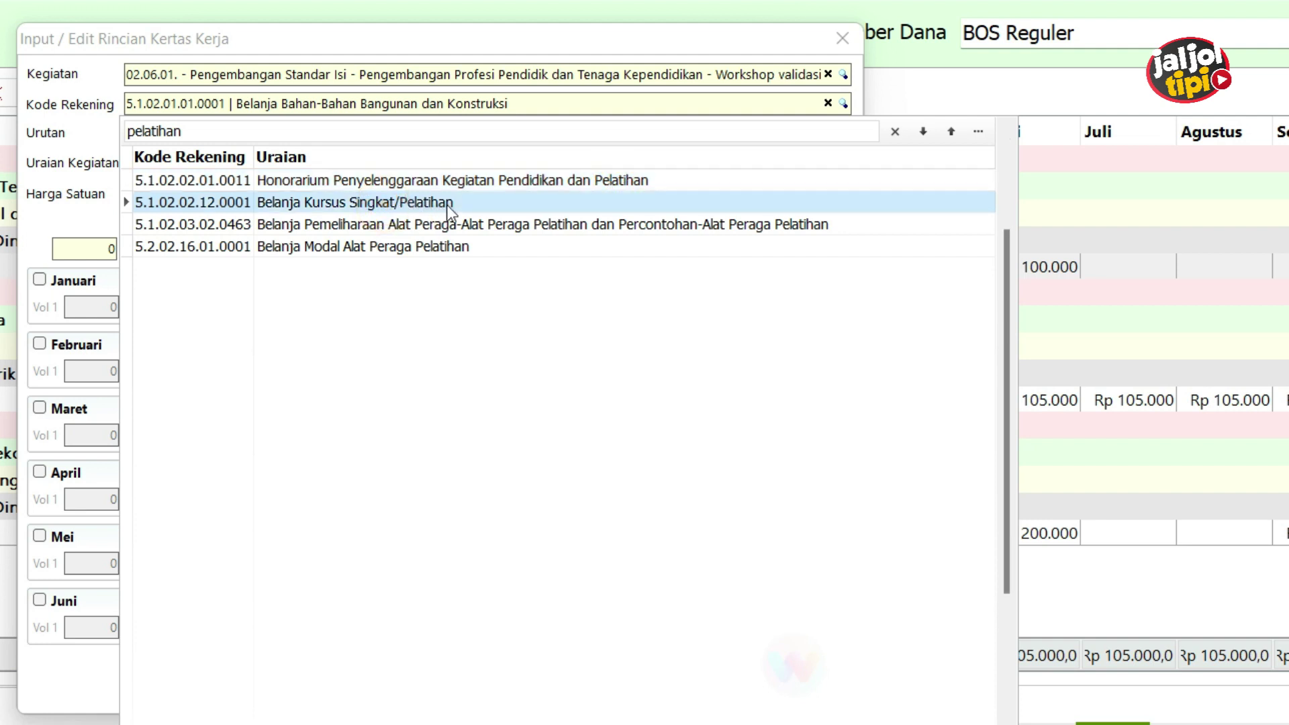
{"action": "left_click", "coordinate": [399, 228]}
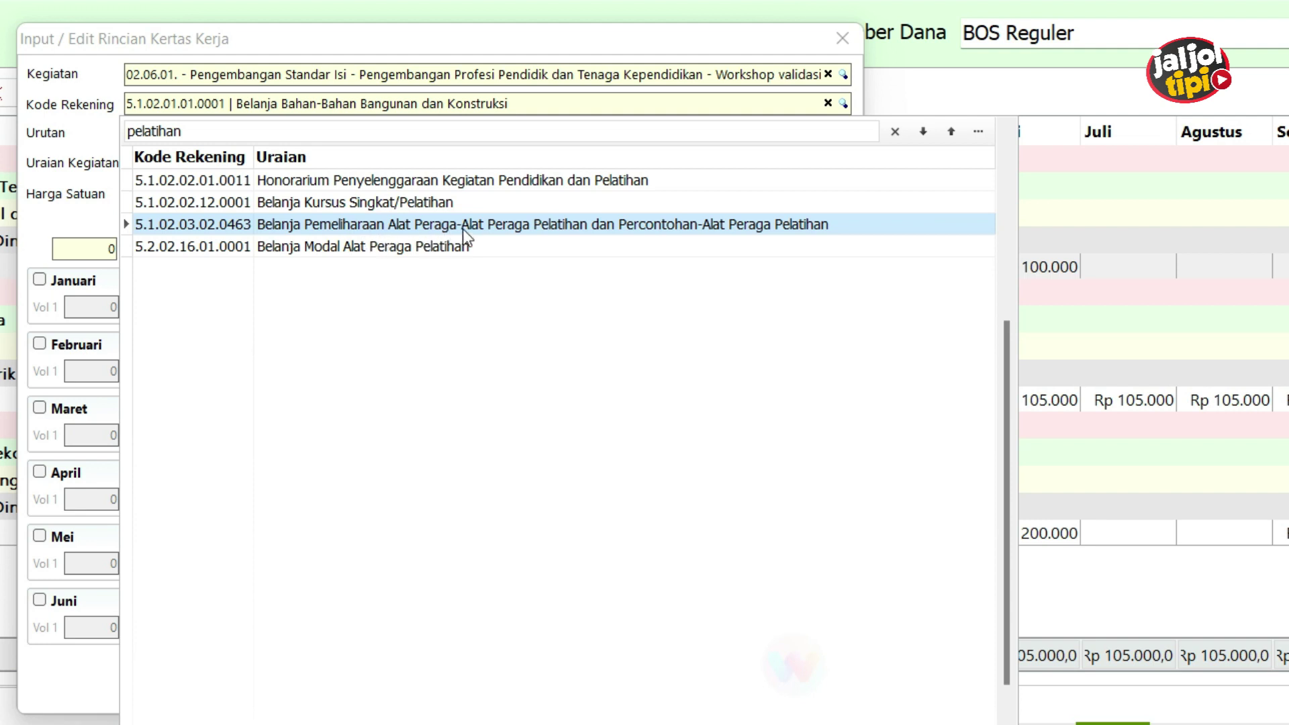
{"action": "left_click", "coordinate": [356, 249]}
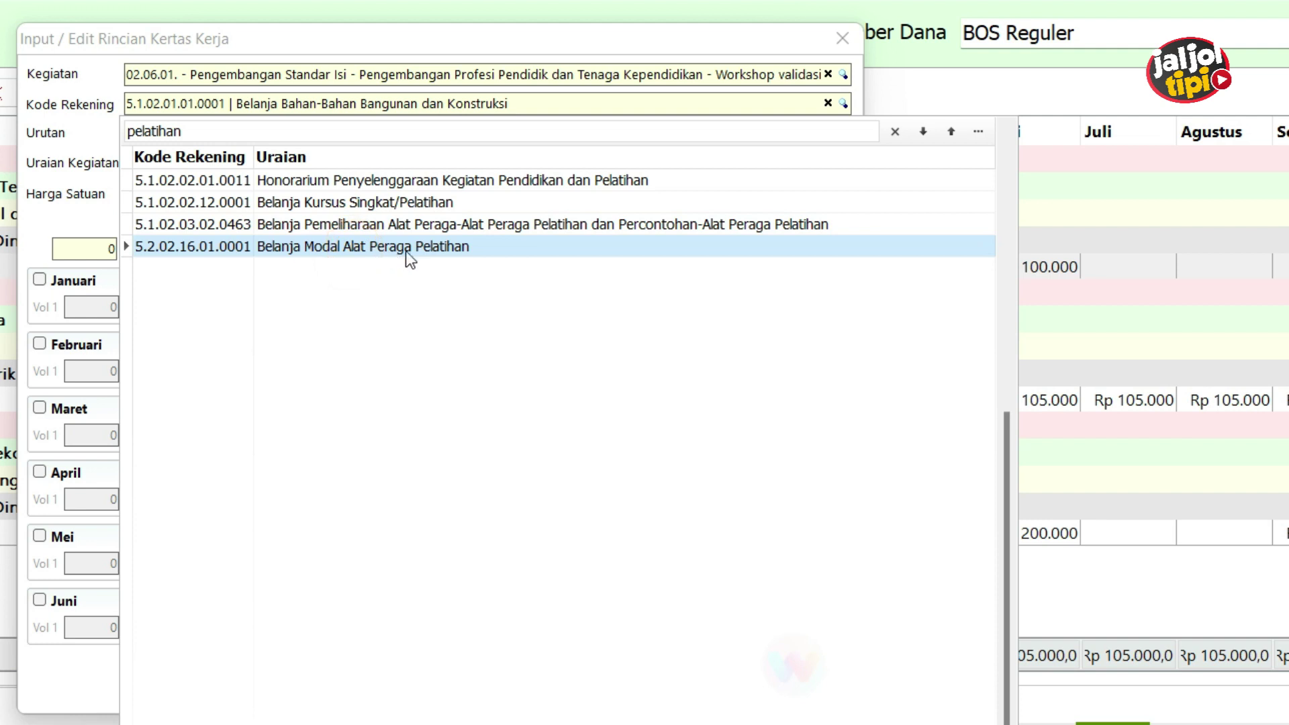
{"action": "left_click", "coordinate": [411, 228]}
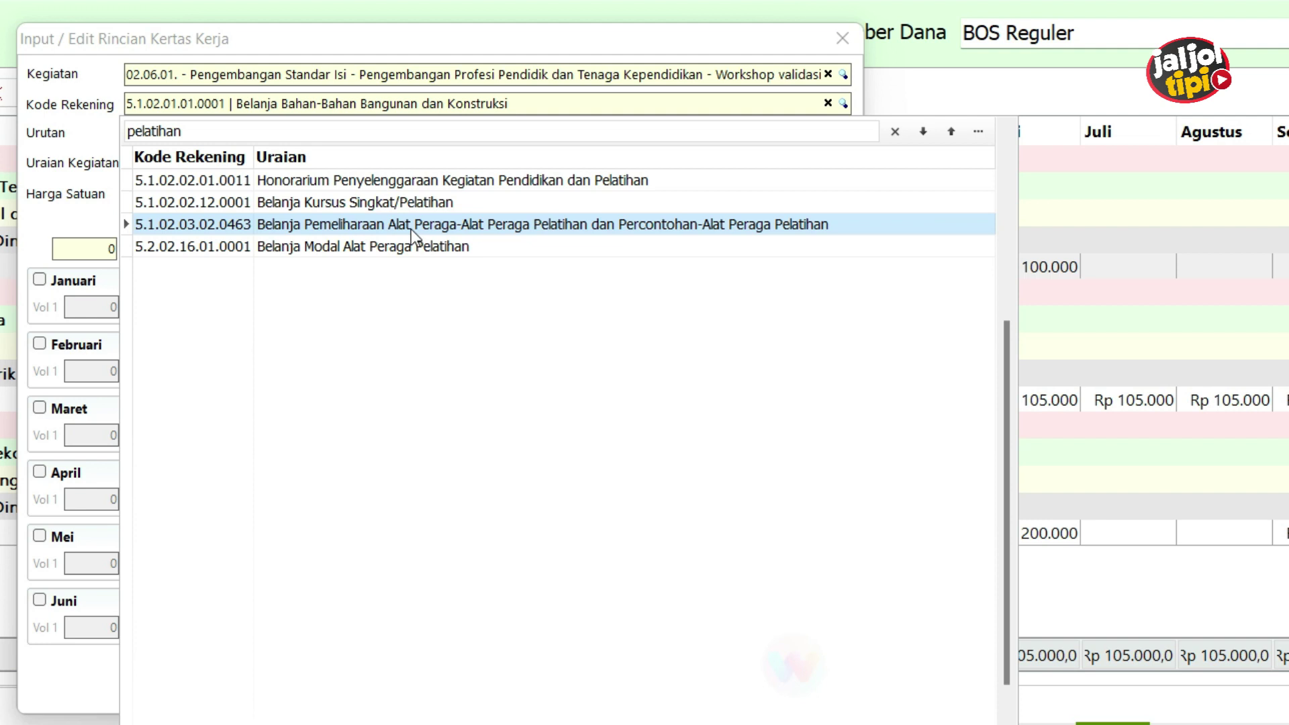
{"action": "left_click", "coordinate": [279, 203]}
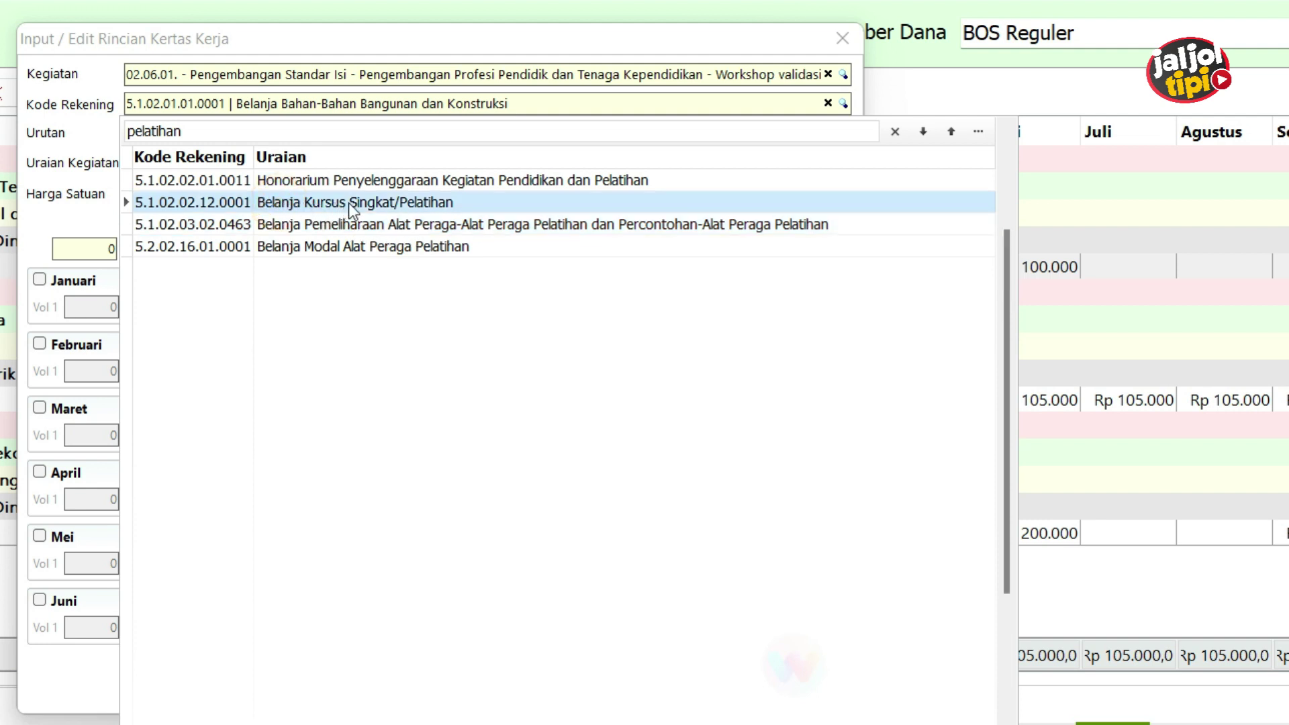
{"action": "double_click", "coordinate": [440, 203]}
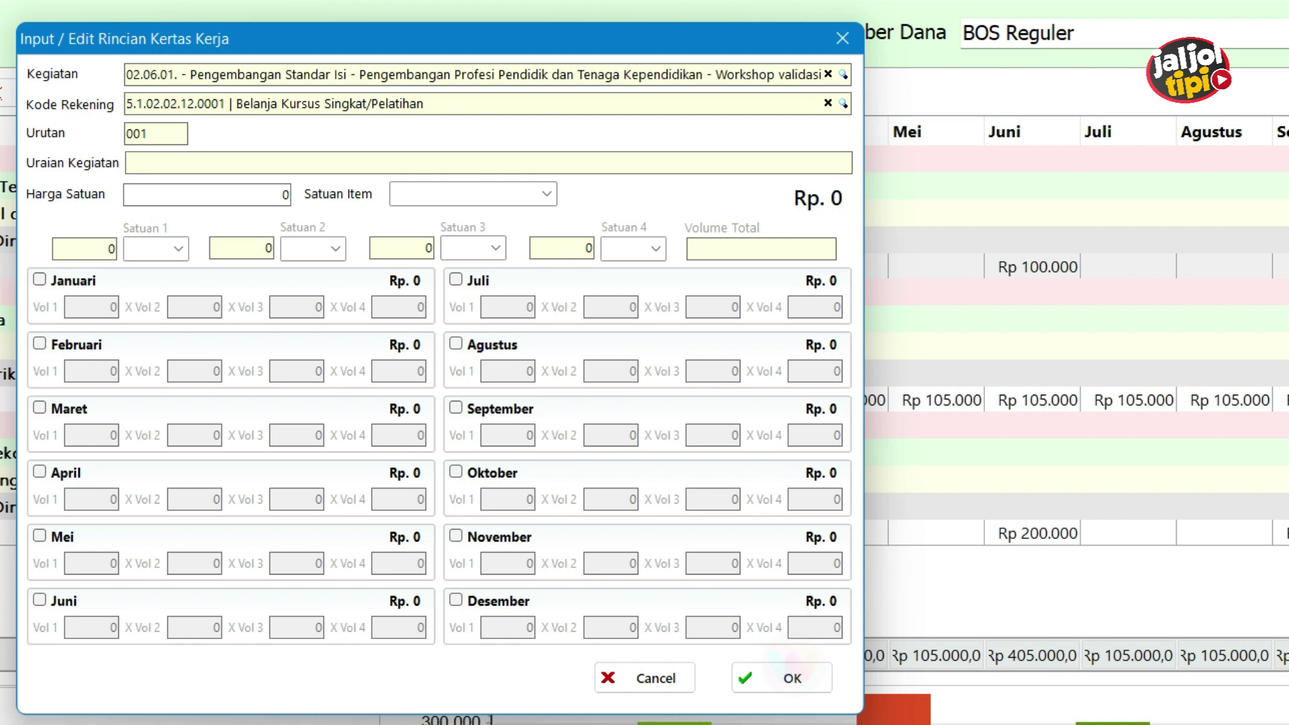
Enter the activity description "Biaya Pendaftaran - Seminar/MGPM" and set the unit price to 300.000
{"action": "type", "text": "Biaya Pendaftaran -"}
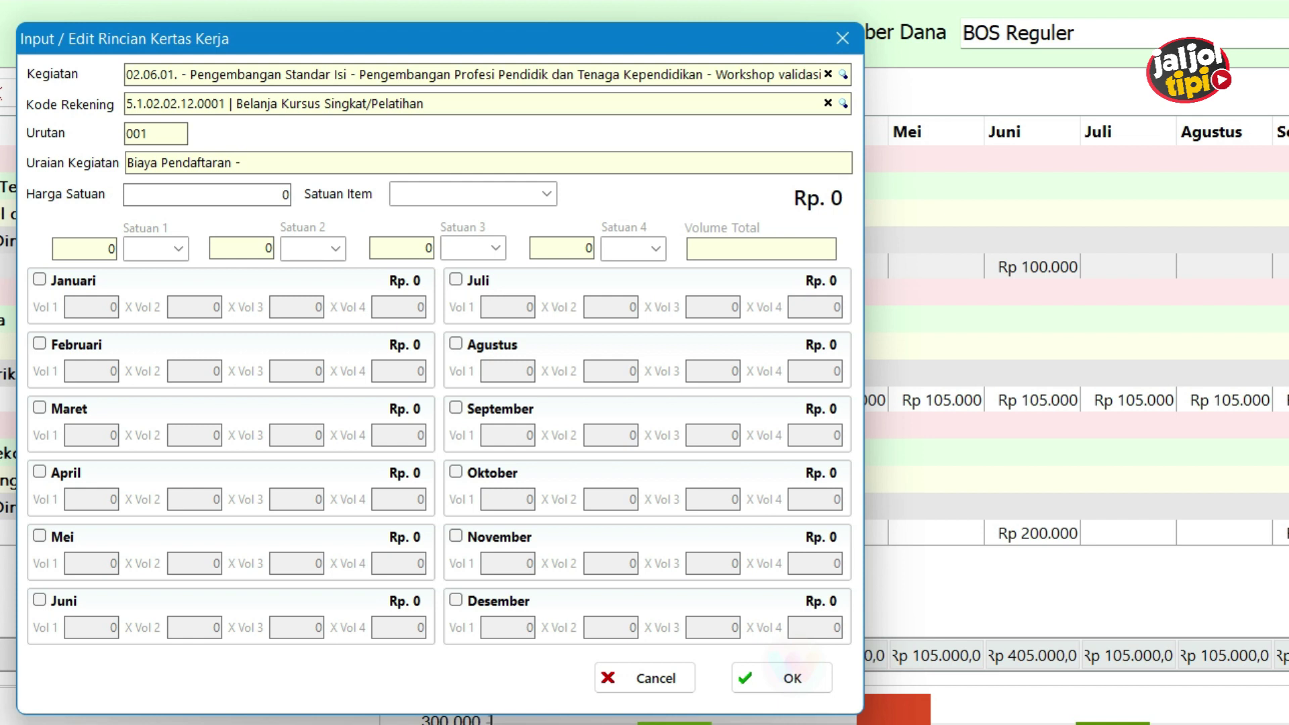
{"action": "type", "text": "Seminar/MGPM"}
{"action": "key", "text": "Tab"}
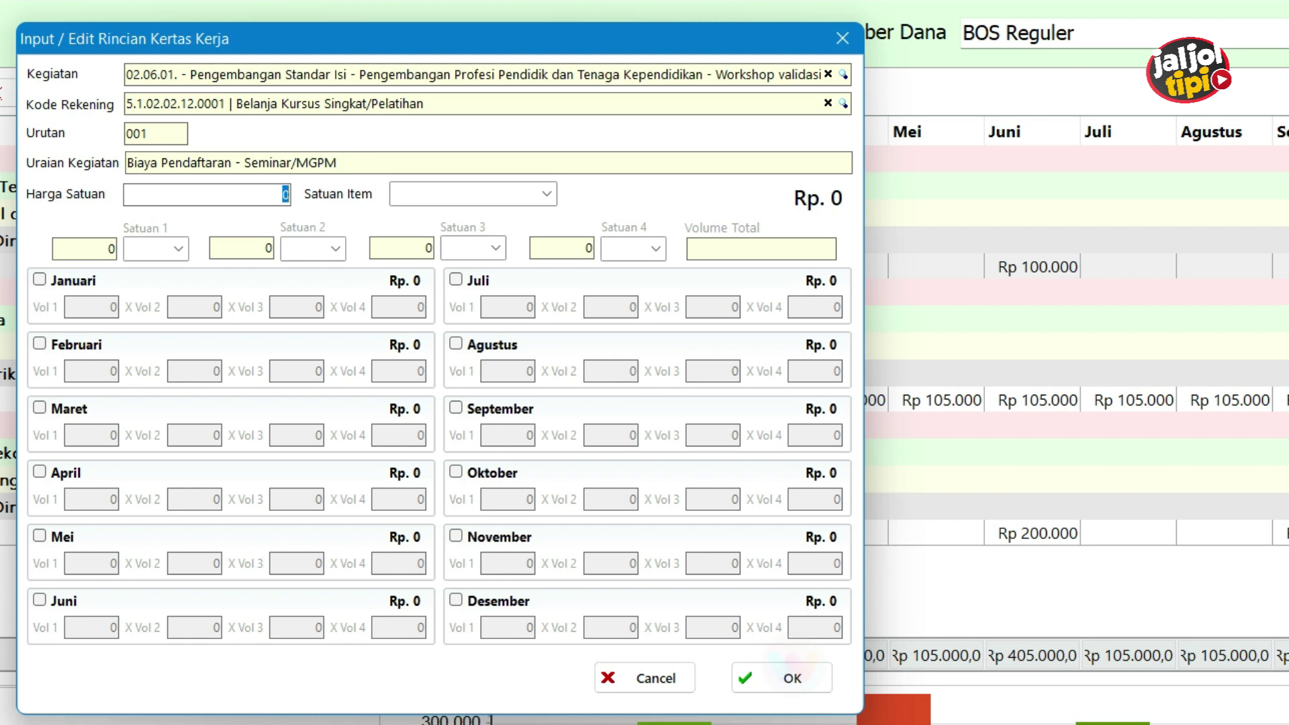
{"action": "type", "text": "300000"}
{"action": "left_click", "coordinate": [483, 204]}
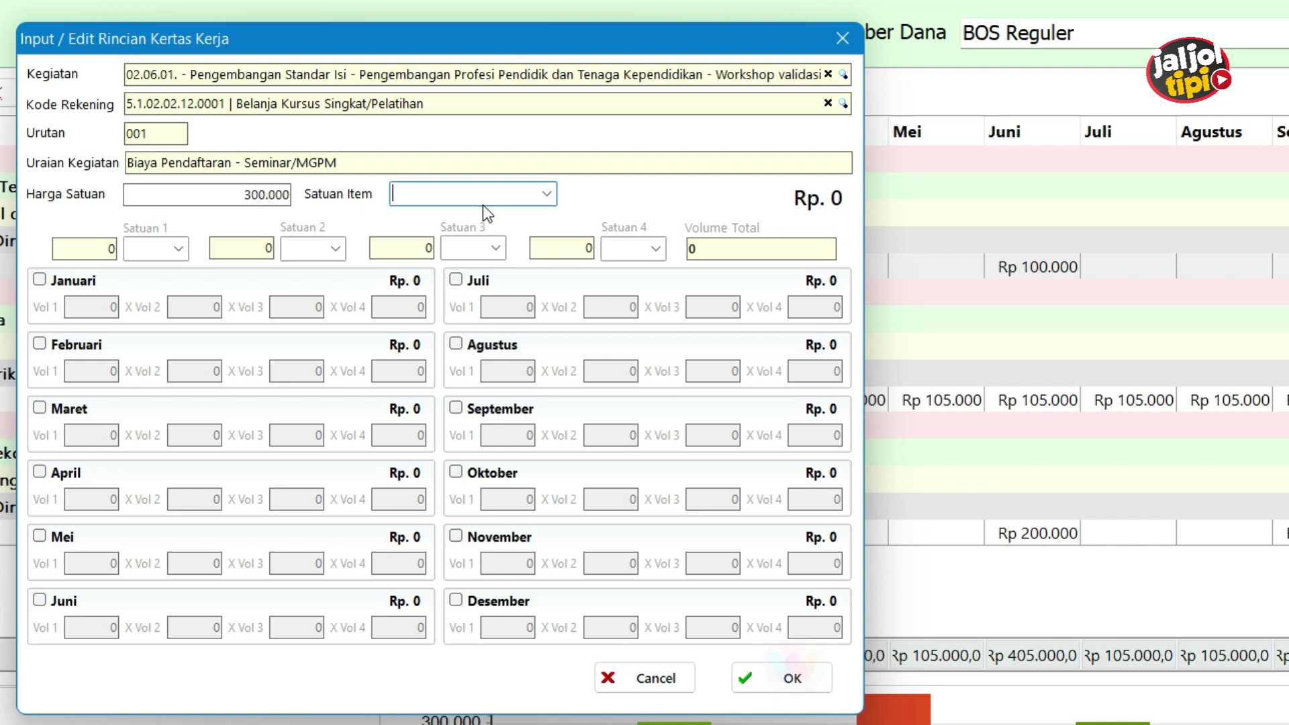
Set the item unit to Orang Kegiatan and enable Juni with a first volume of 2
{"action": "type", "text": "Orang Kegiatan"}
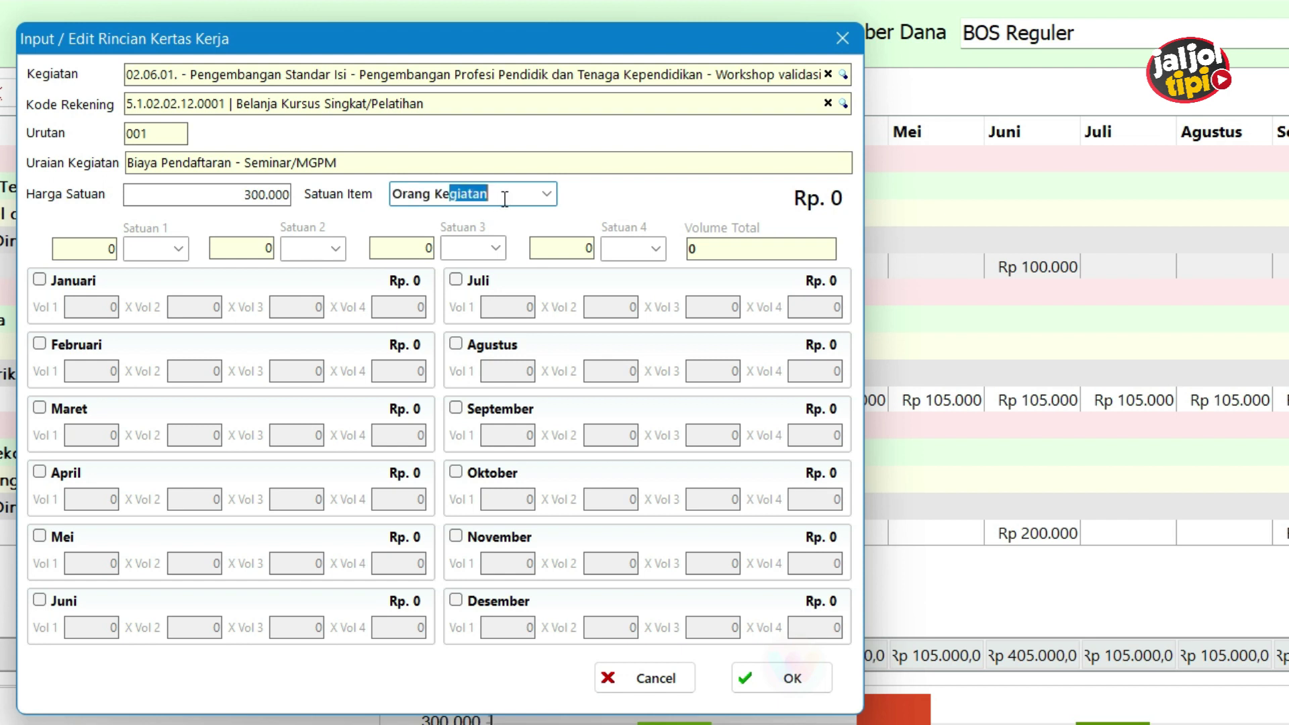
{"action": "key", "text": "Tab"}
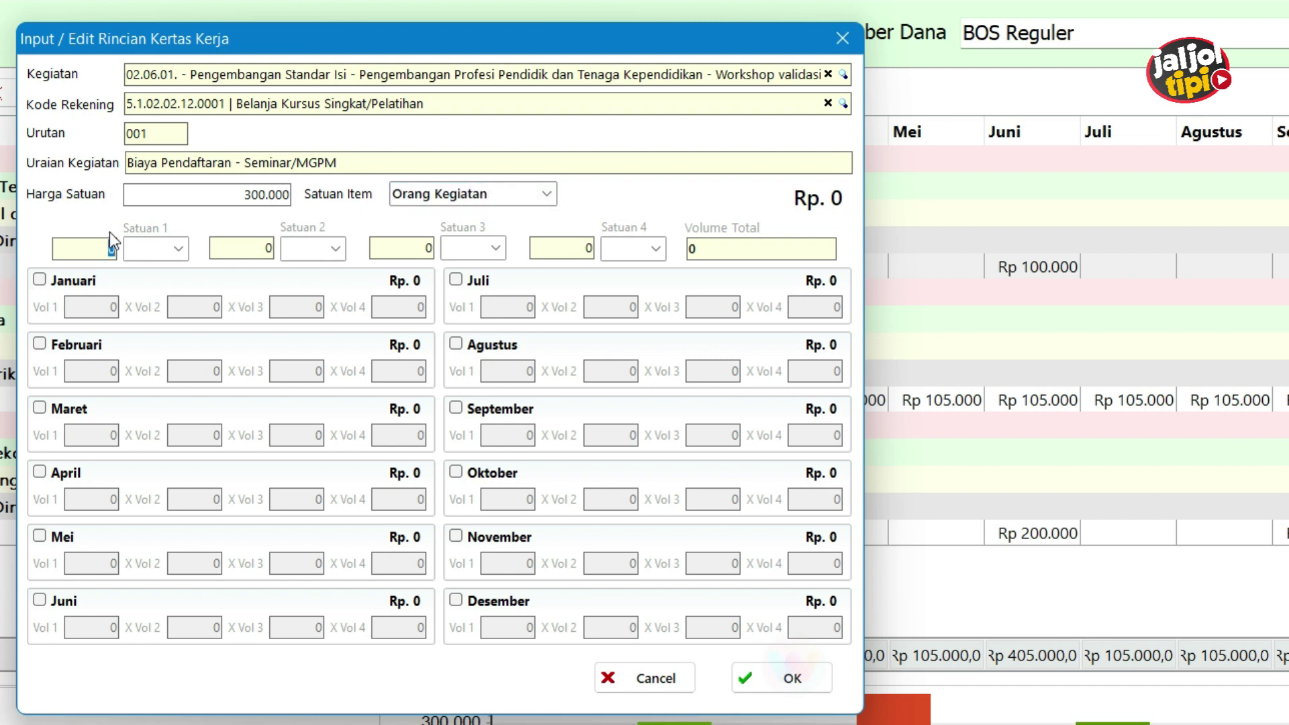
{"action": "left_click", "coordinate": [52, 606]}
{"action": "key", "text": "Tab"}
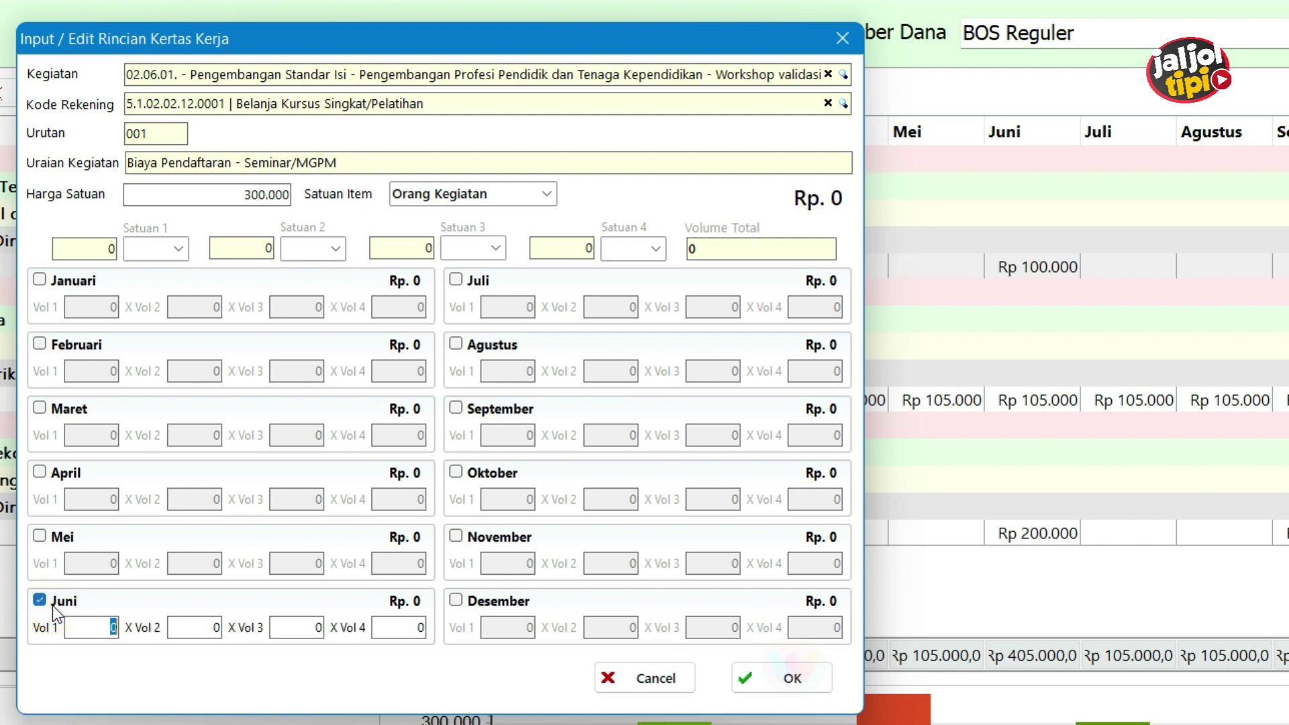
{"action": "type", "text": "2"}
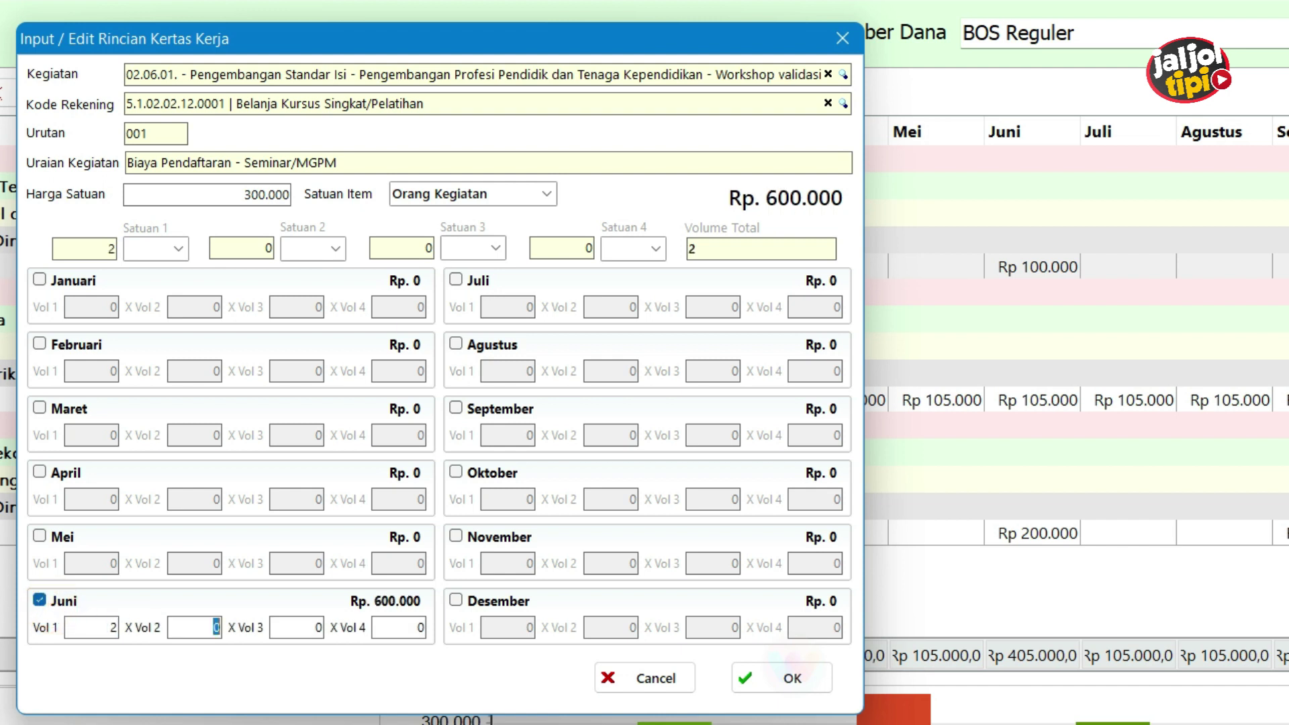
{"action": "key", "text": "Tab"}
Enable Desember with a first volume of 2 and save the seminar/MGPM registration fee entry
{"action": "left_click", "coordinate": [481, 609]}
{"action": "key", "text": "Tab"}
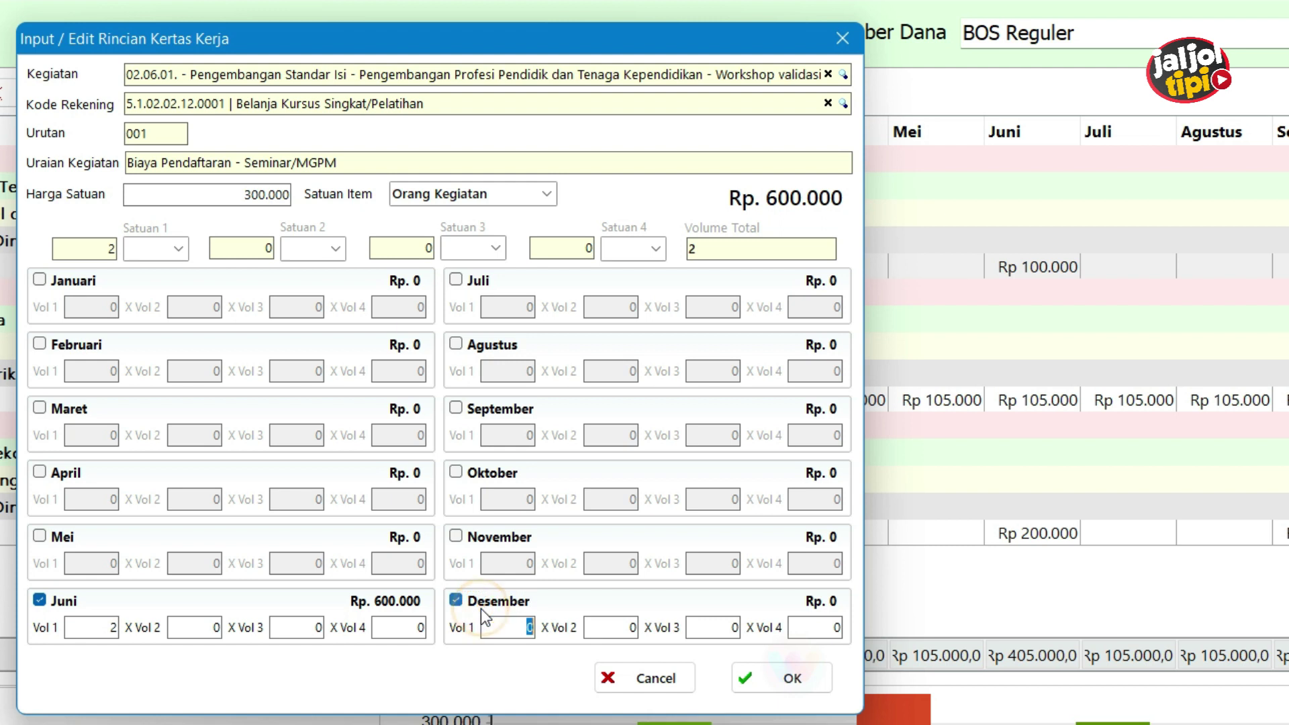
{"action": "type", "text": "2"}
{"action": "key", "text": "Tab"}
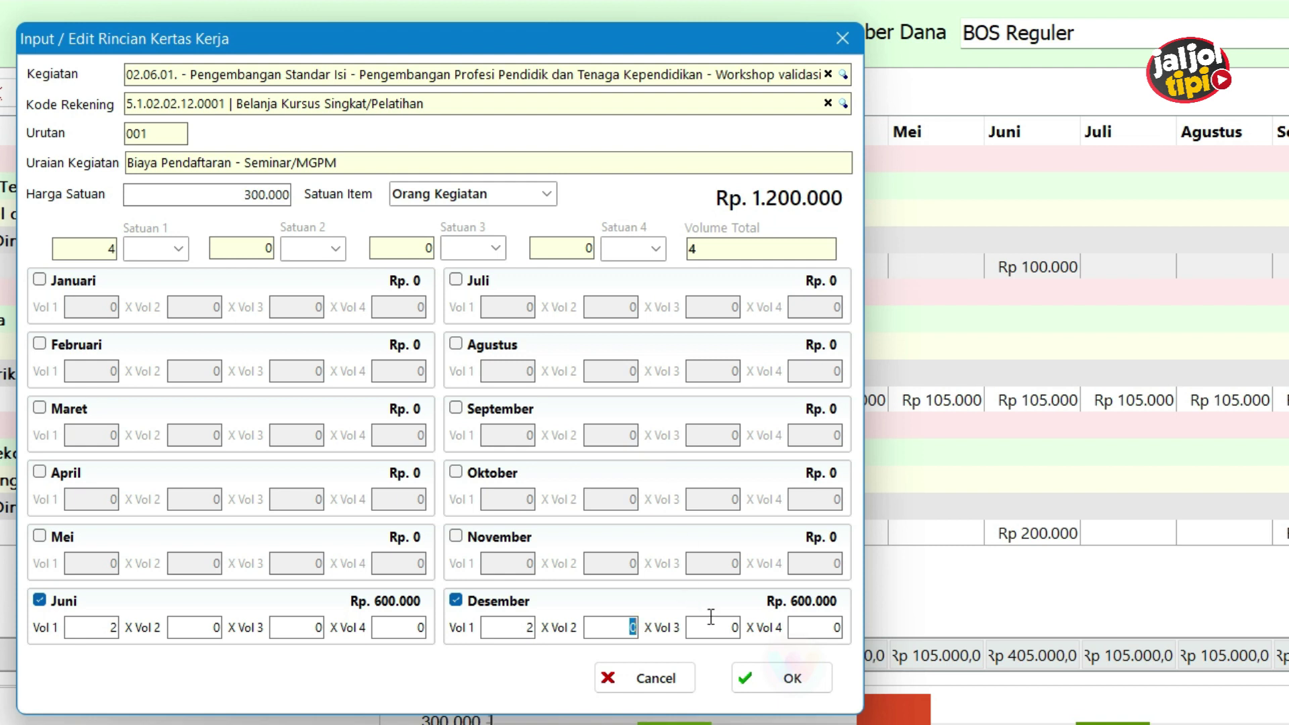
{"action": "left_click", "coordinate": [752, 682]}
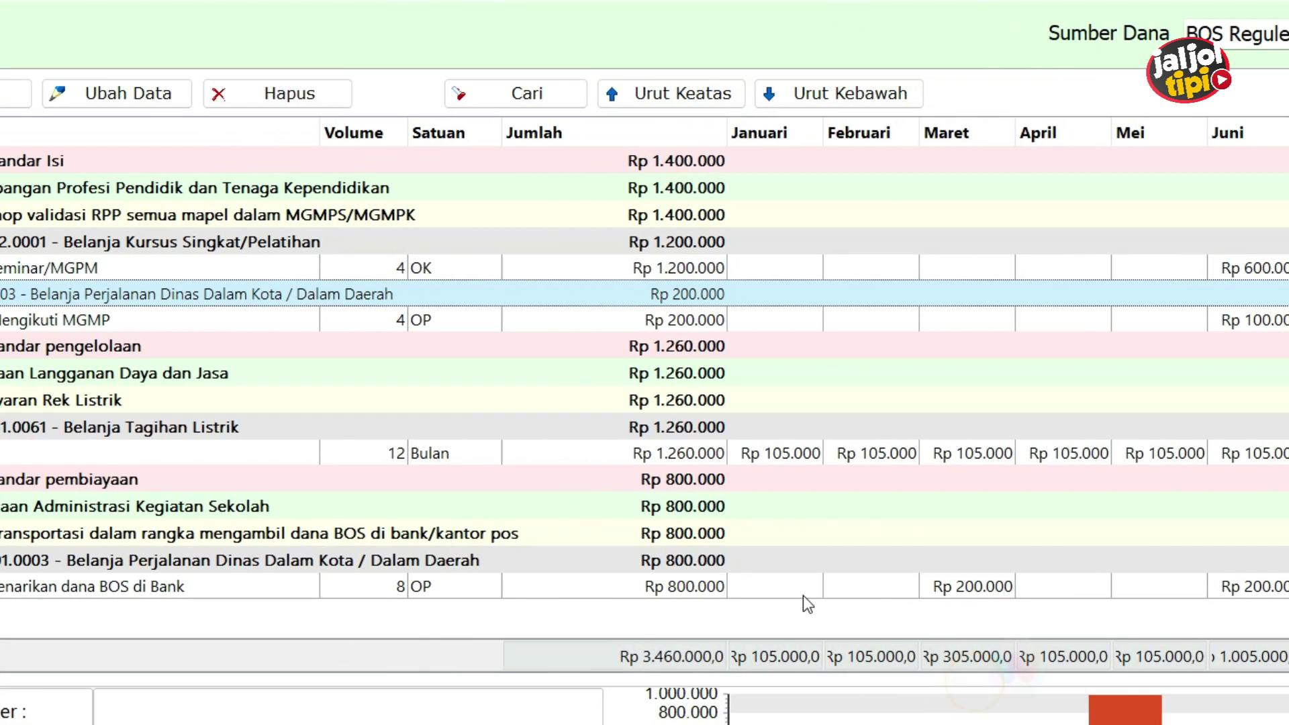
Compare the Belanja Kursus Singkat/Pelatihan and Belanja Perjalanan Dinas Dalam Kota account groups and their entries under activity 02.06.01
{"action": "left_click", "coordinate": [279, 274]}
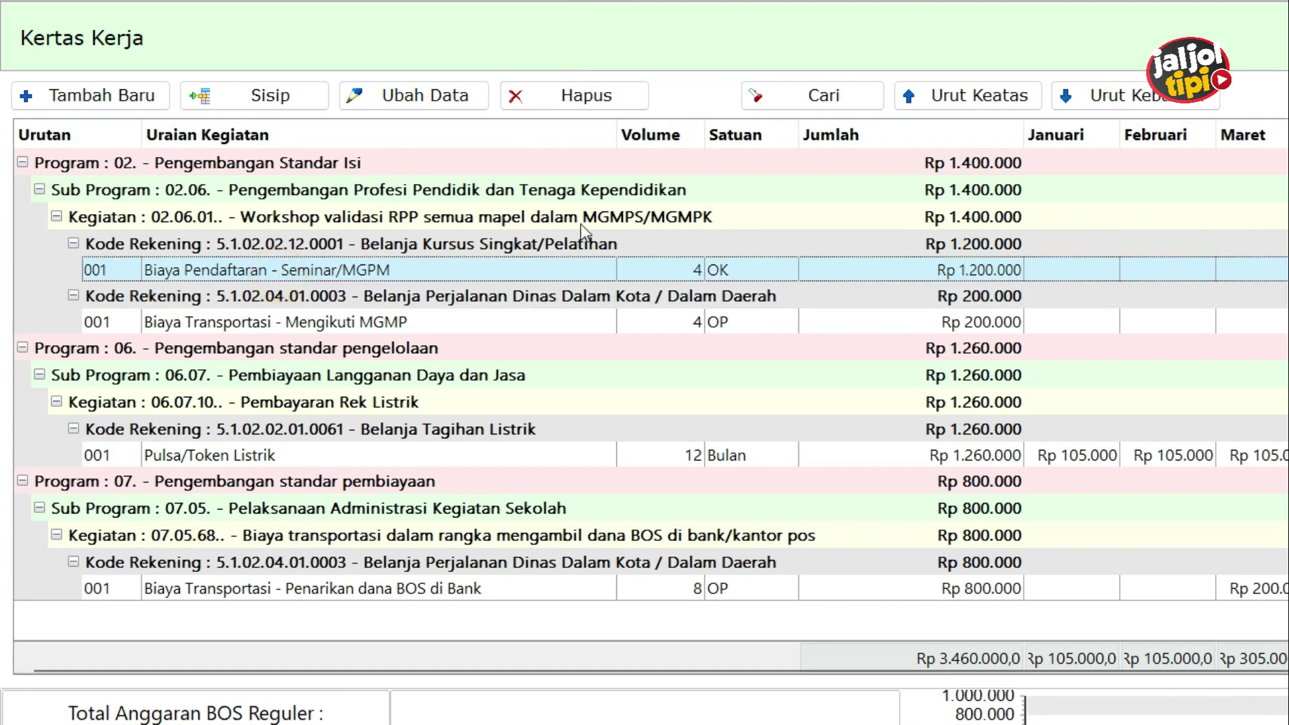
{"action": "left_click", "coordinate": [400, 301]}
{"action": "left_click", "coordinate": [408, 244]}
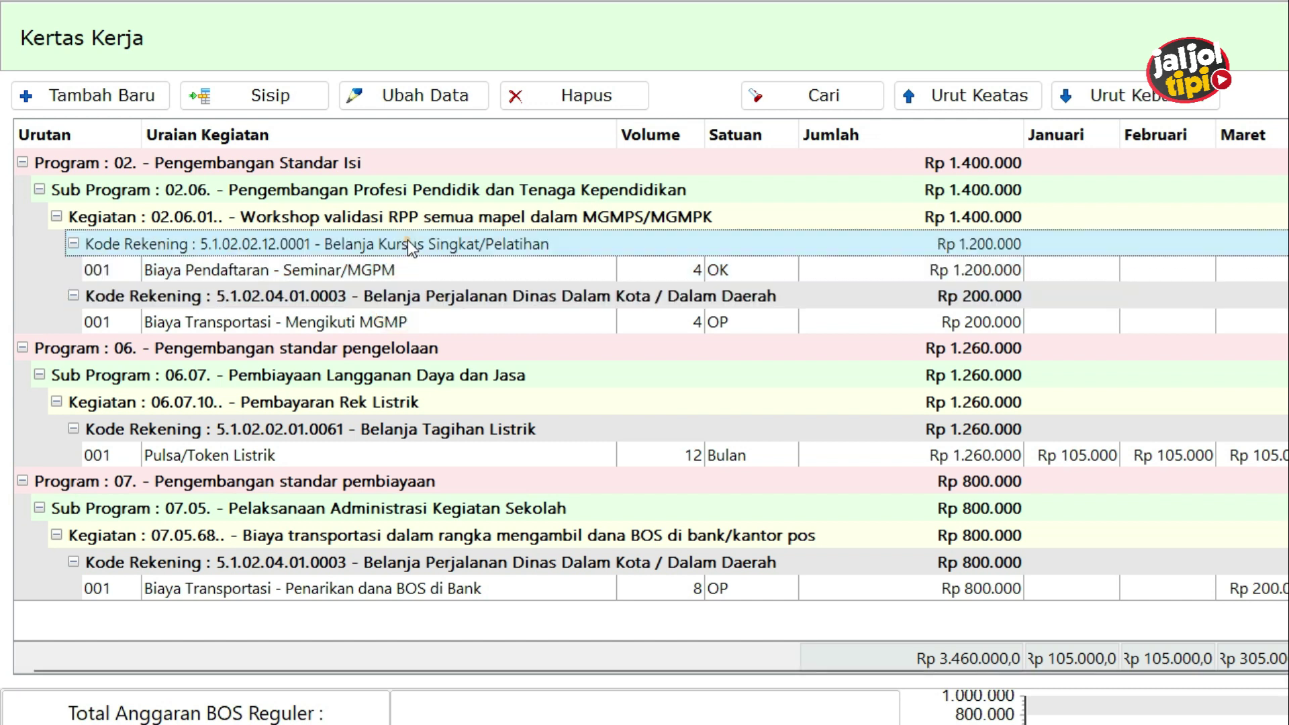
{"action": "left_click", "coordinate": [403, 315]}
{"action": "left_click", "coordinate": [403, 301]}
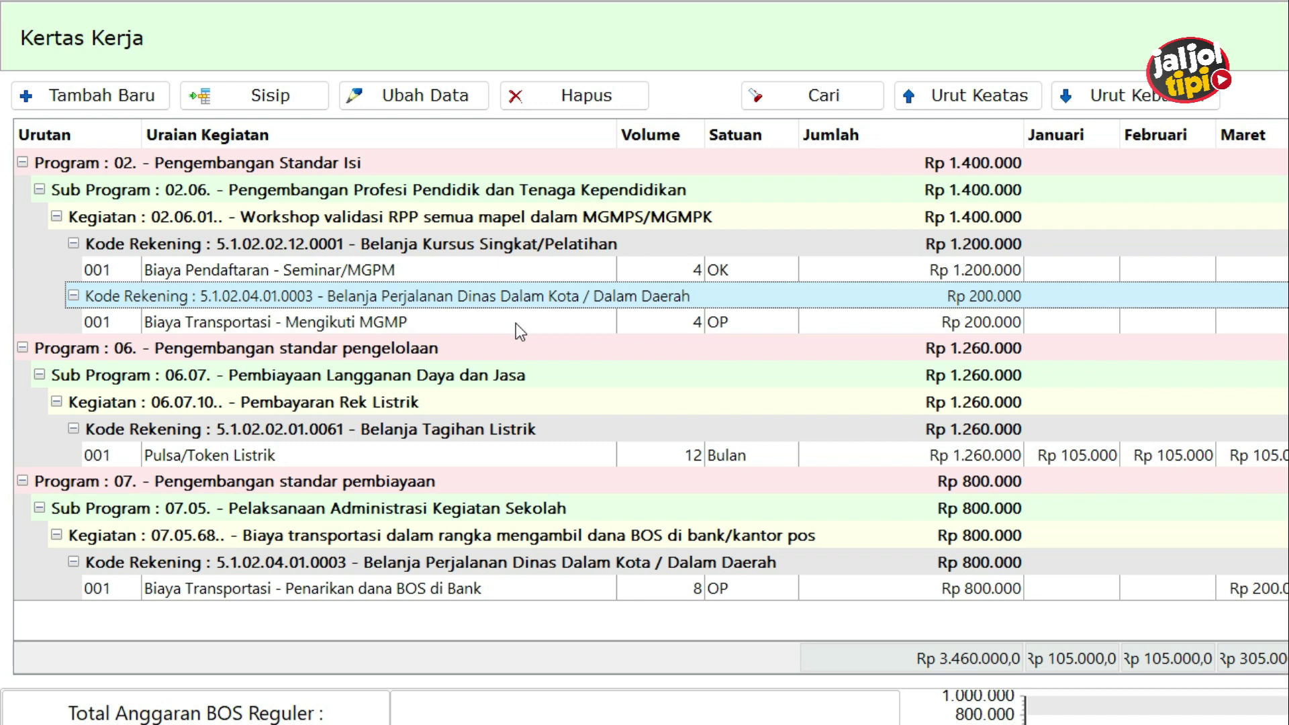
{"action": "left_click", "coordinate": [192, 245]}
{"action": "left_click", "coordinate": [265, 289]}
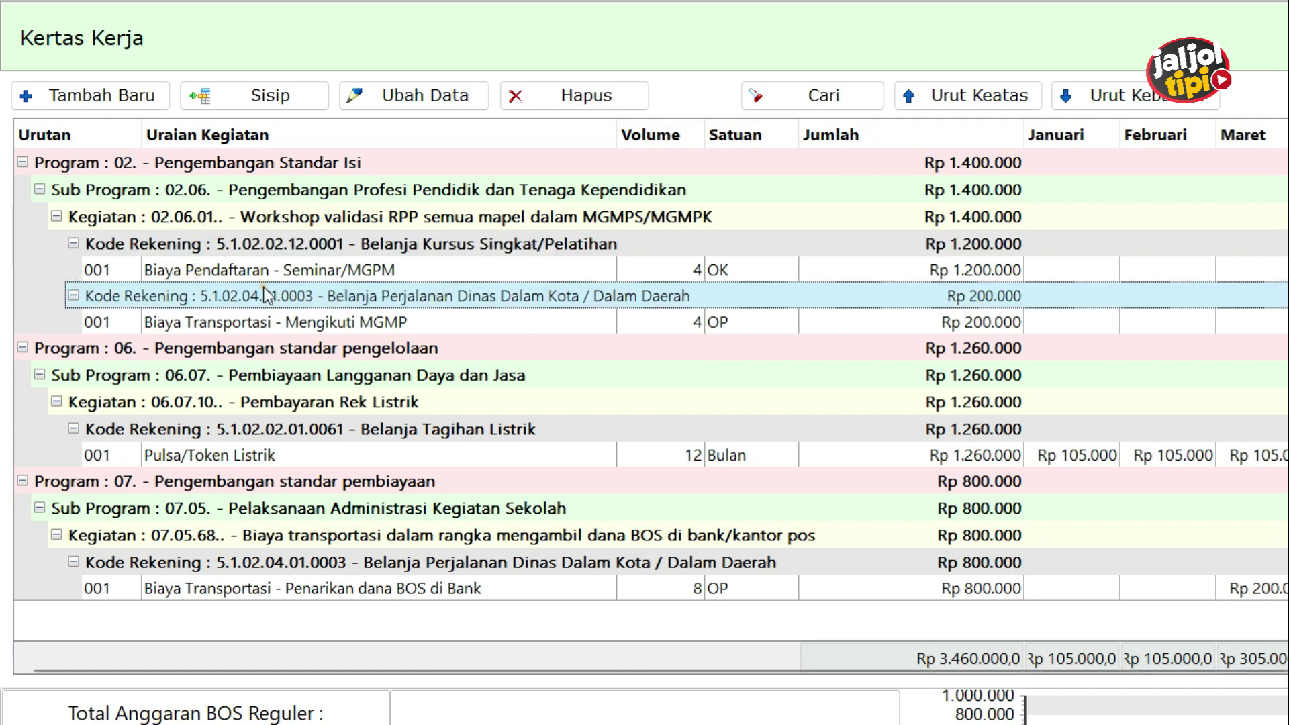
{"action": "left_click", "coordinate": [312, 254]}
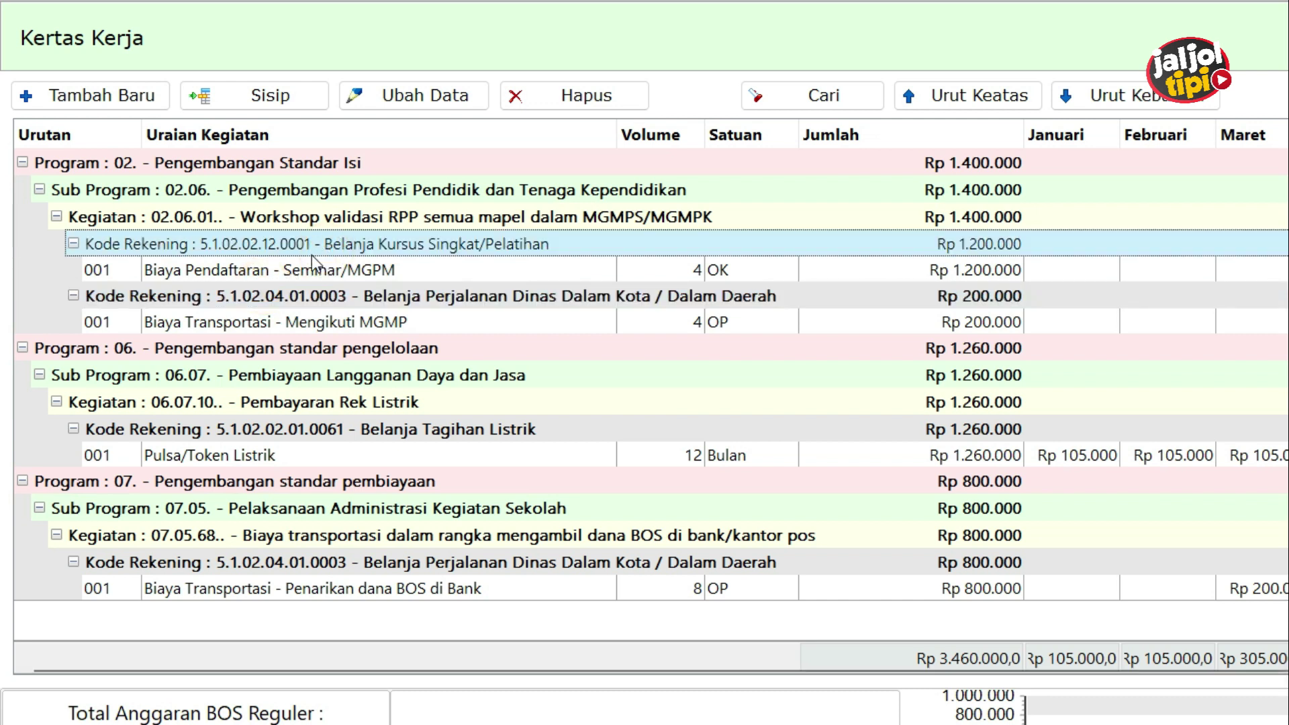
{"action": "left_click", "coordinate": [288, 296]}
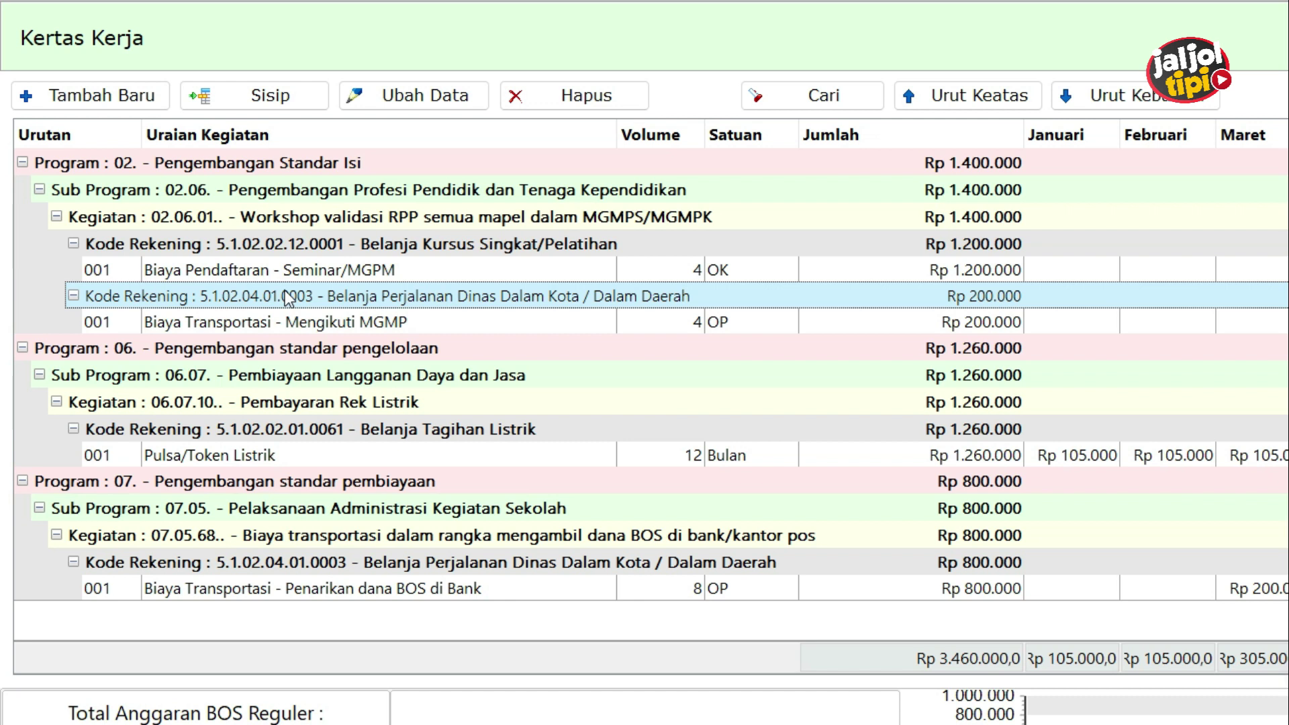
{"action": "left_click", "coordinate": [324, 248]}
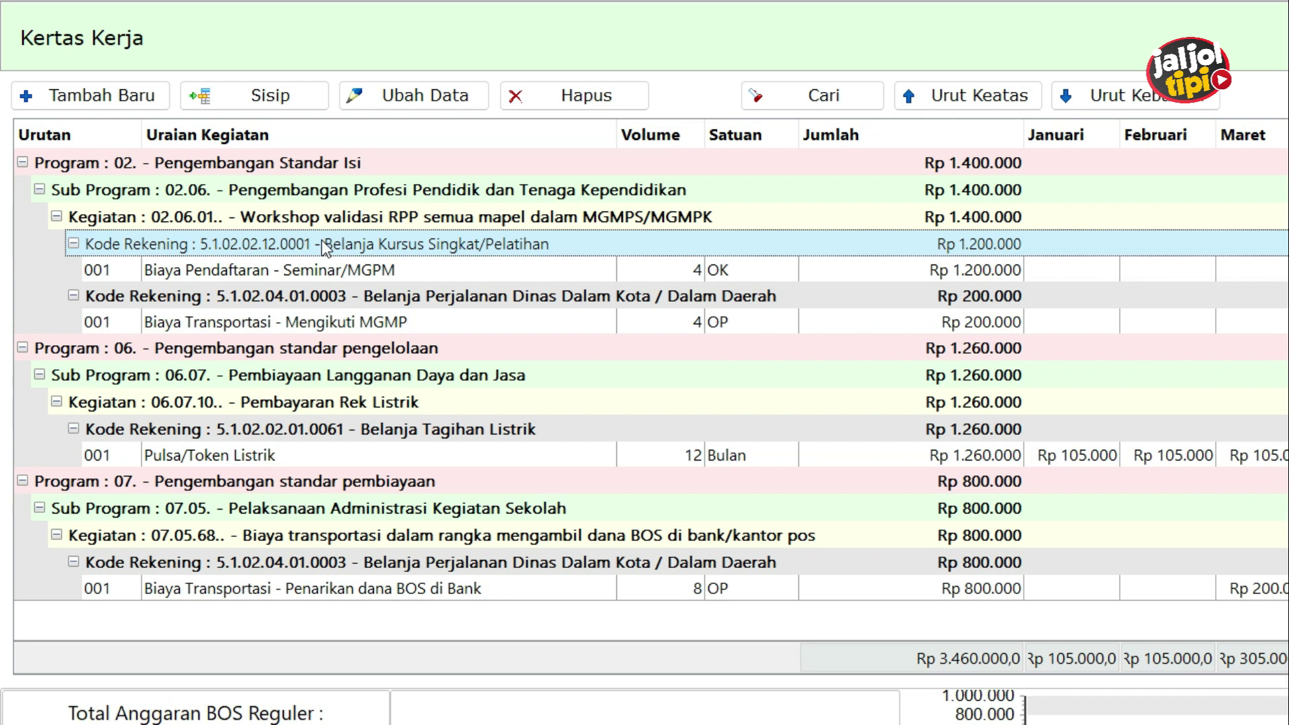
{"action": "key", "text": "Down"}
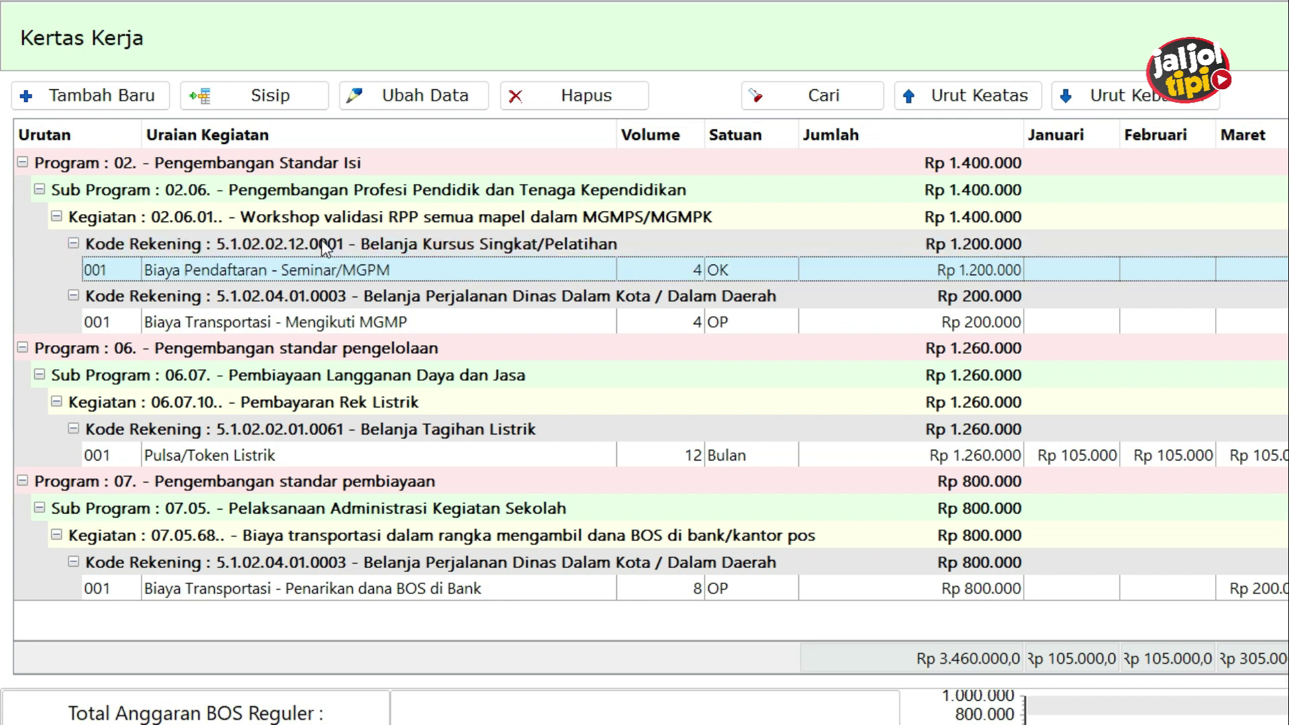